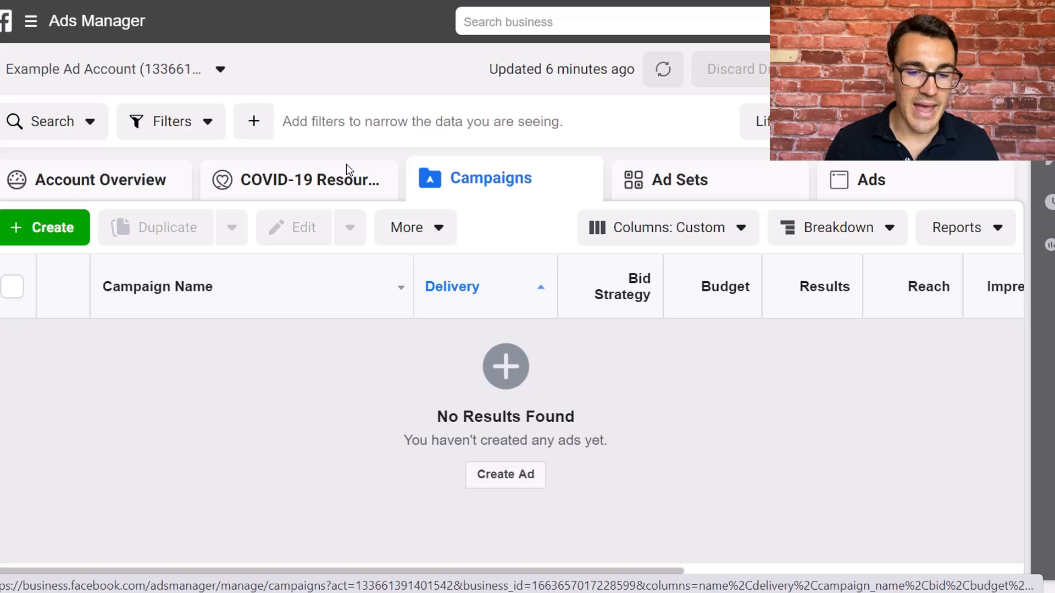
- Start creating a new campaign and name it Example Instagram Ad Campaign
click(57, 220)
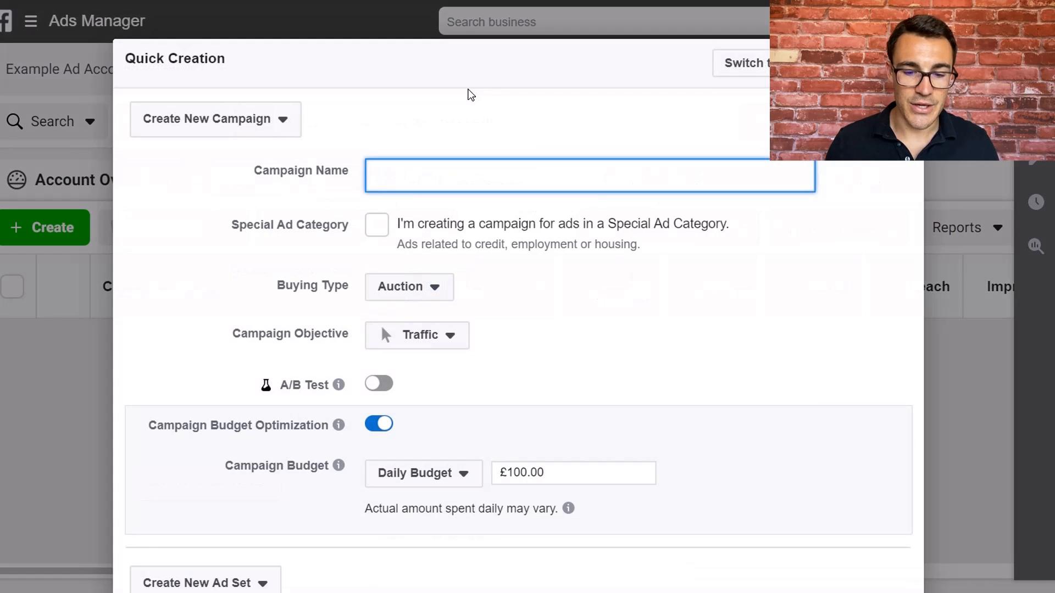
text(Example)
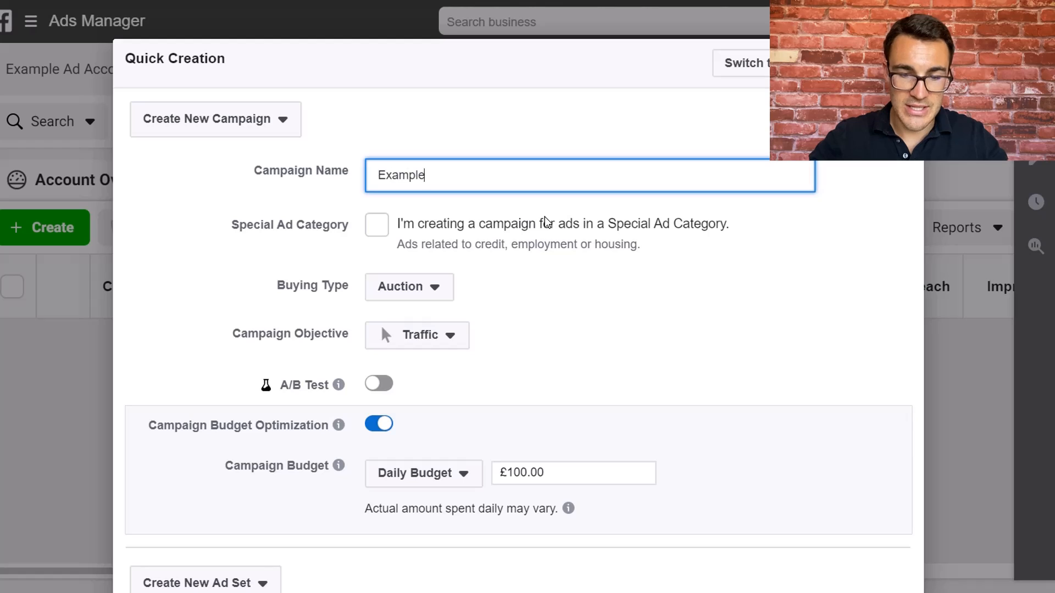
text( Instagram A)
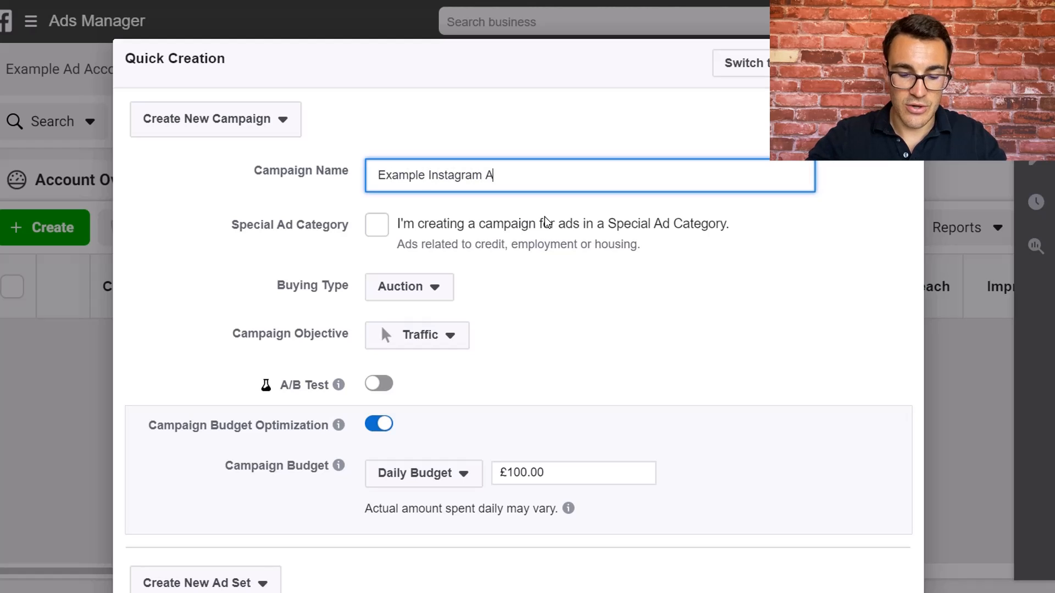
text(d Campaign)
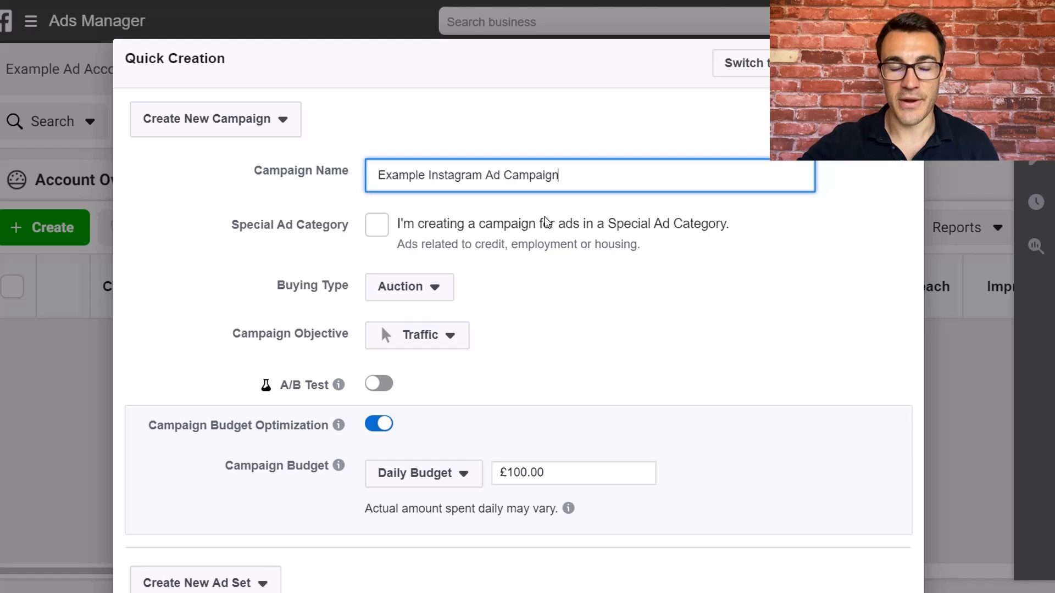
- Set the new campaign's objective to Conversions
scroll(561, 318, down, 1)
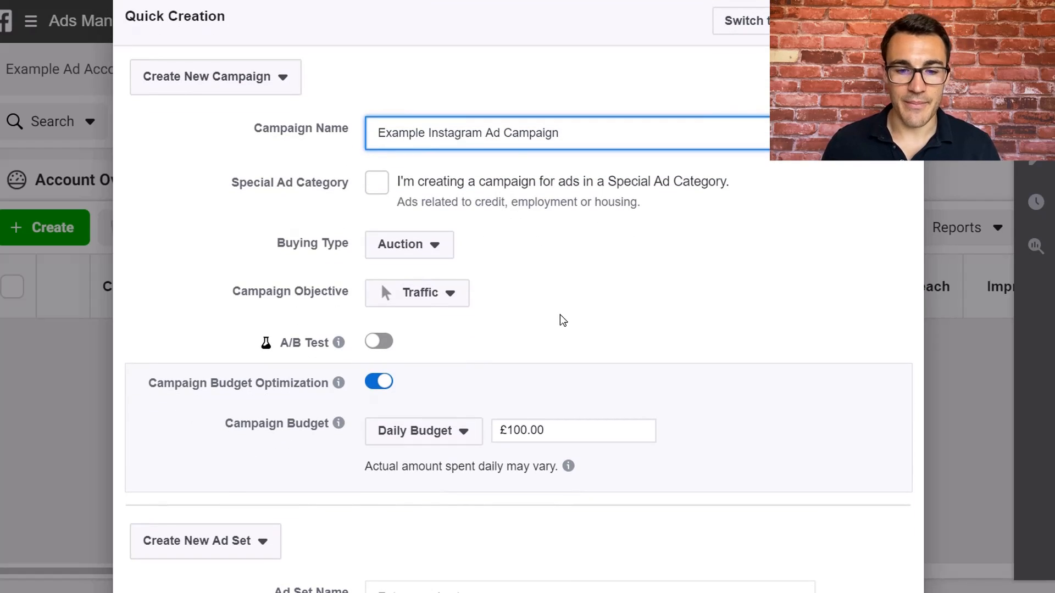
scroll(273, 176, down, 3)
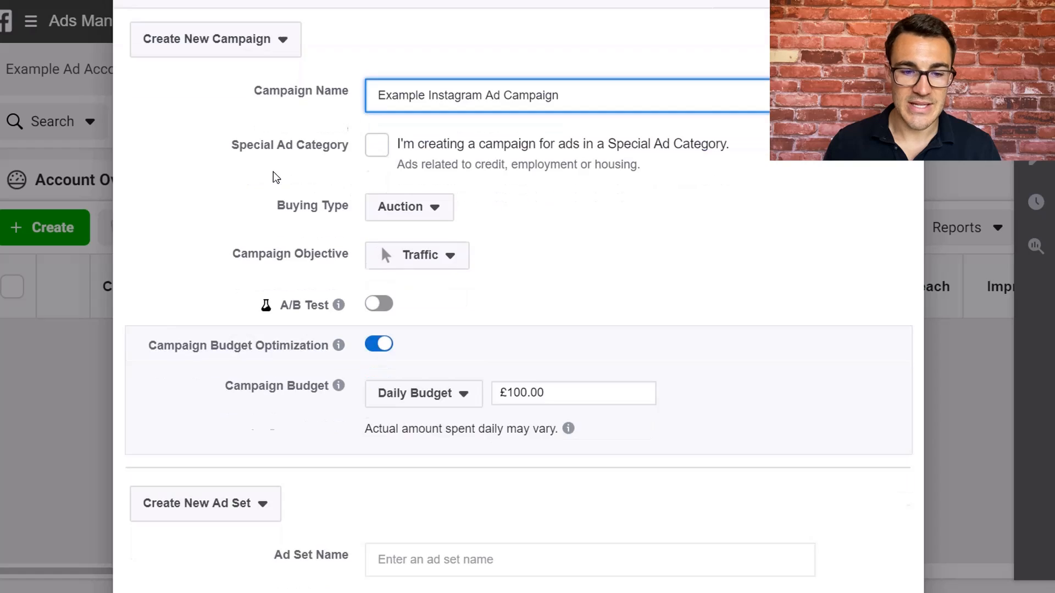
scroll(359, 427, down, 3)
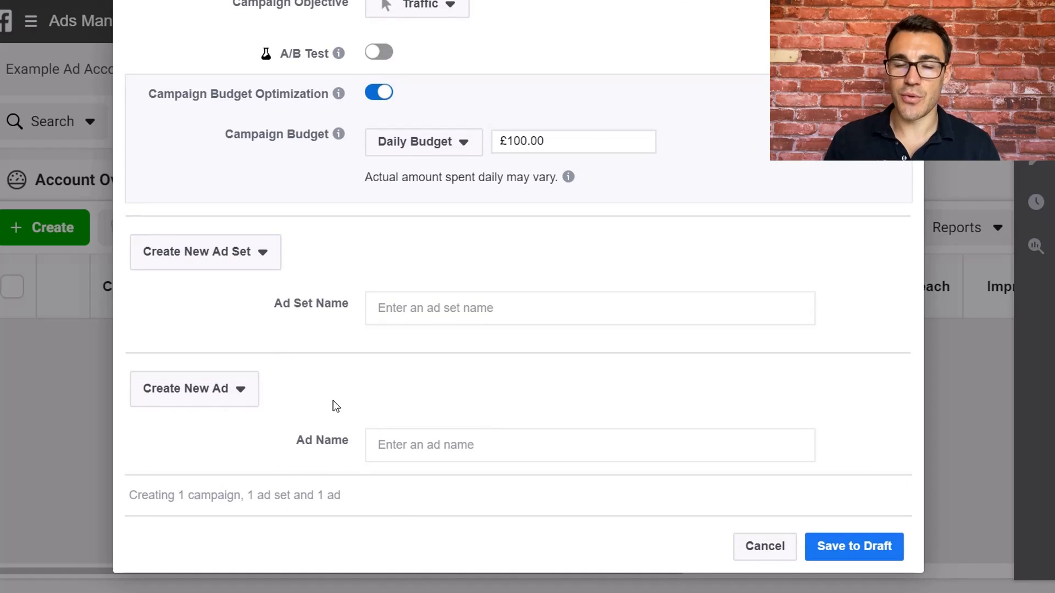
scroll(333, 405, up, 6)
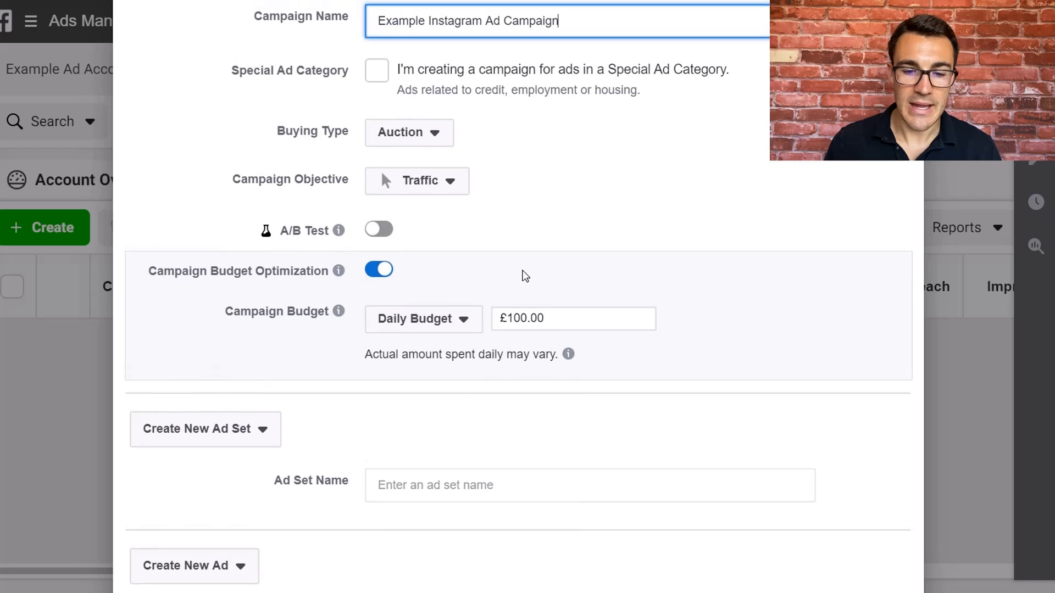
scroll(522, 275, up, 3)
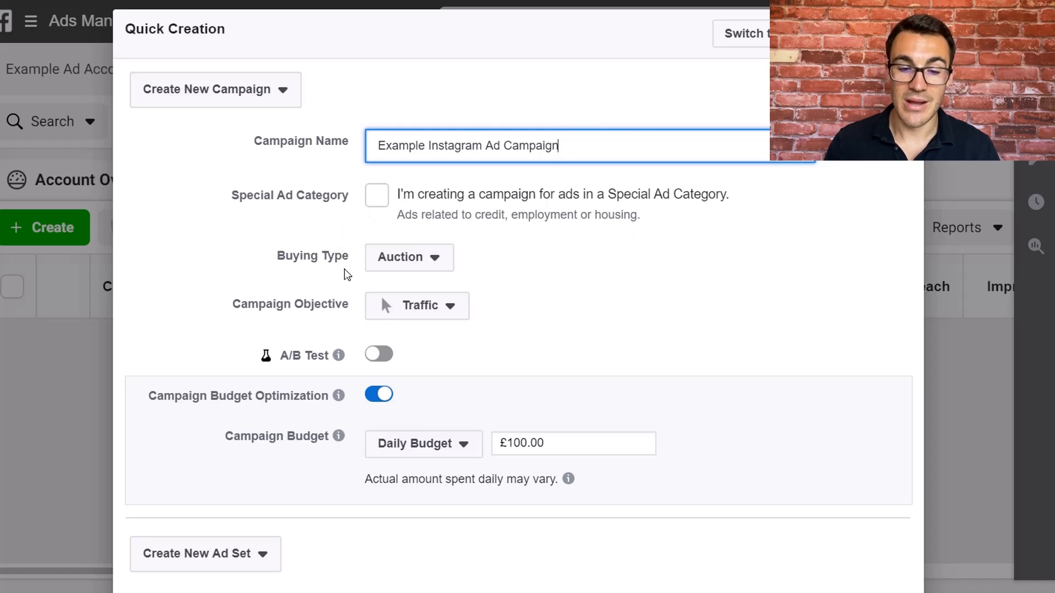
scroll(587, 265, down, 1)
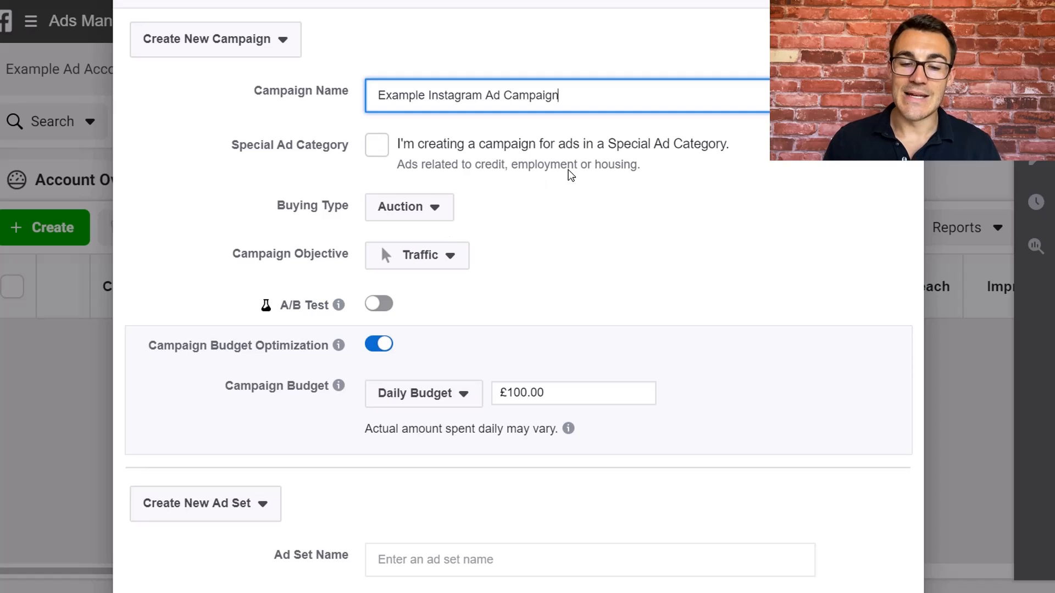
click(448, 257)
scroll(448, 261, down, 2)
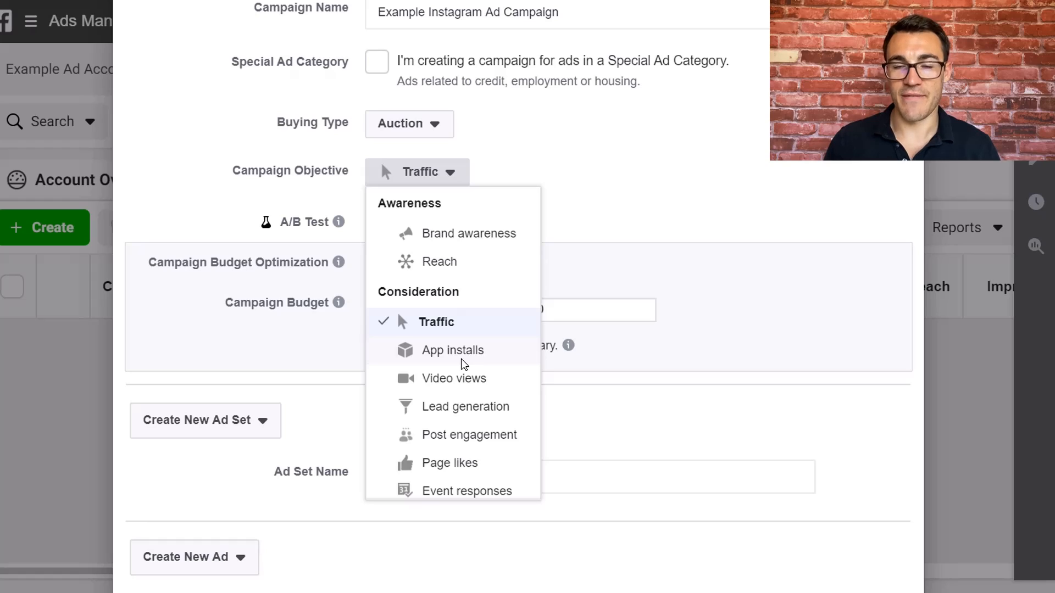
scroll(463, 363, down, 3)
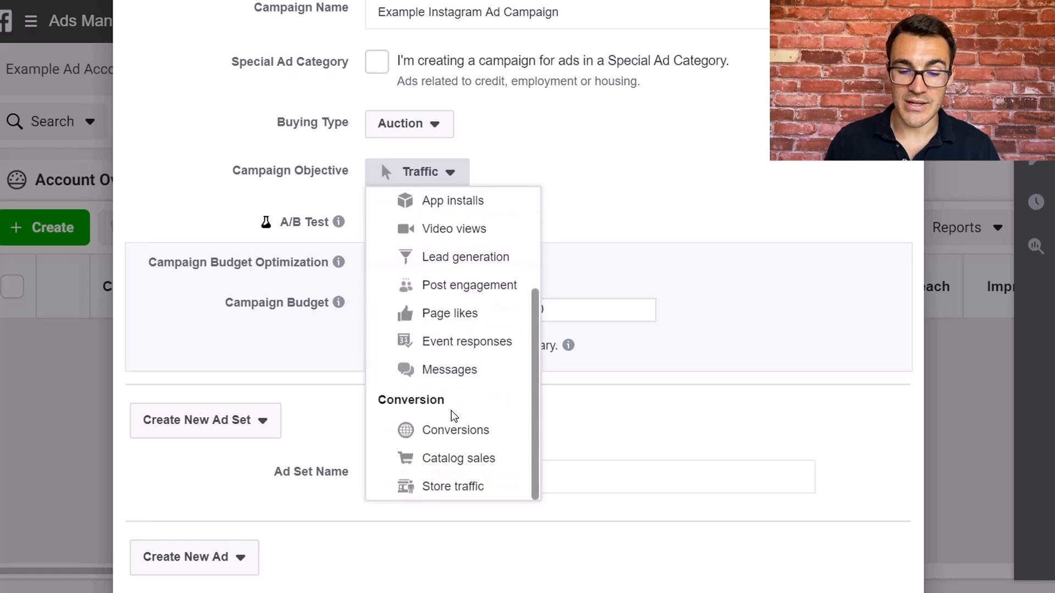
click(452, 429)
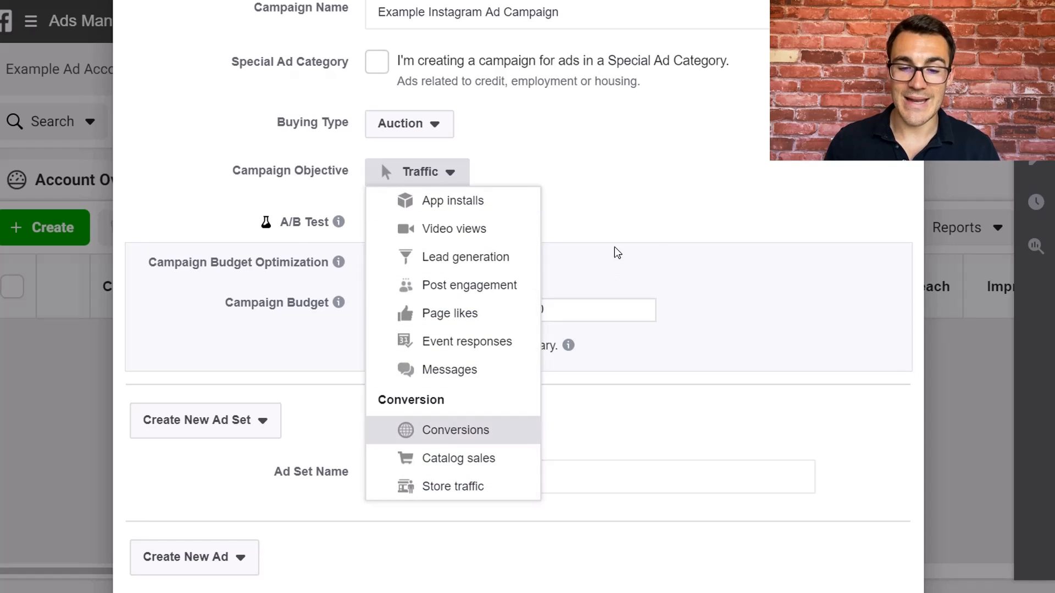
- Select Daily Budget as the campaign's budget type
scroll(640, 192, up, 1)
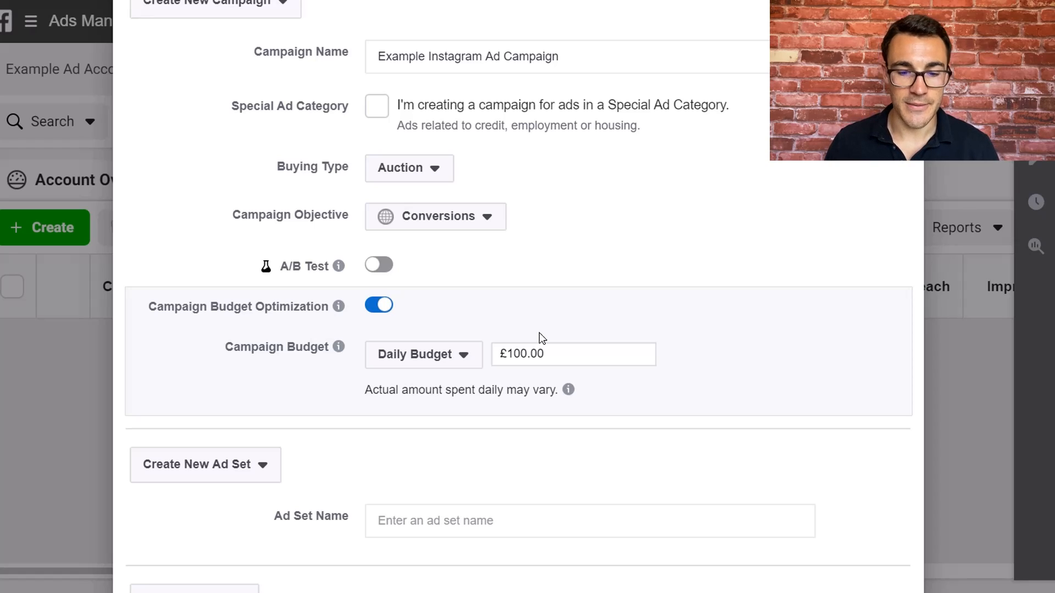
click(452, 357)
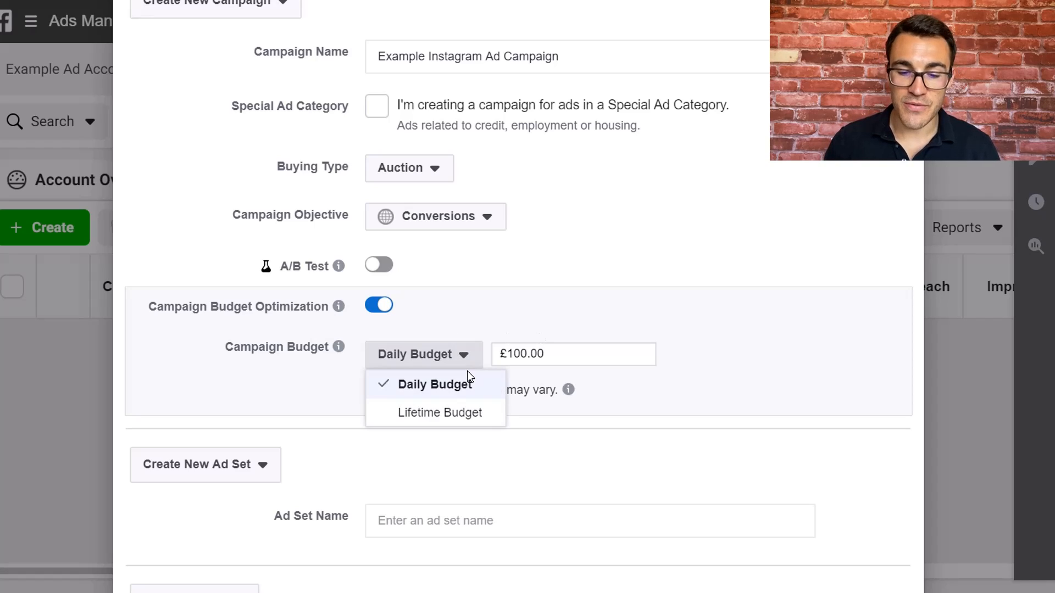
click(479, 386)
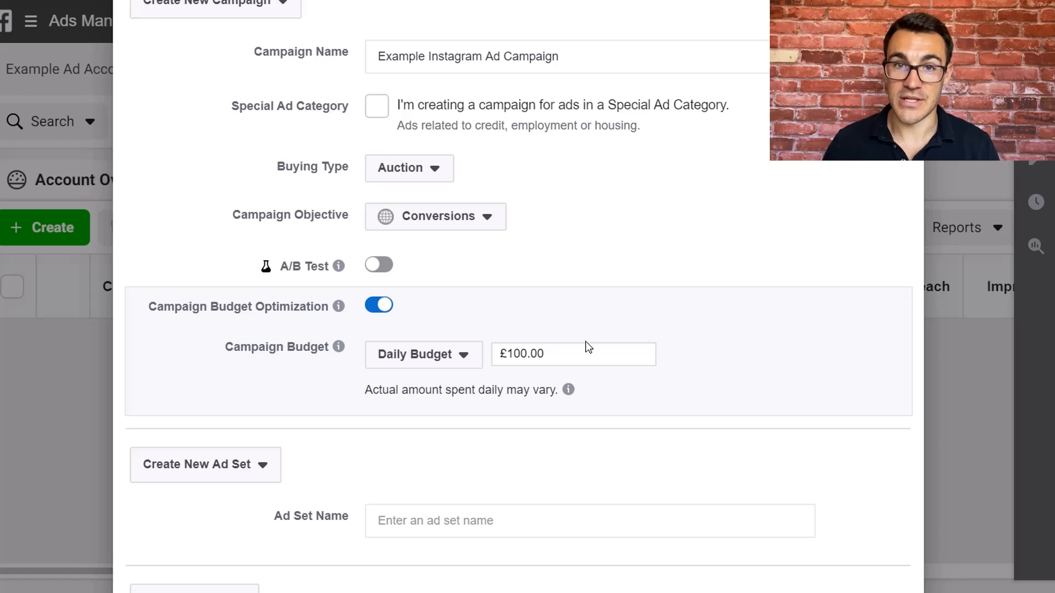
- Name the new ad set Example Ad Set and the new ad Example Ad, and save everything as a draft
scroll(587, 347, down, 3)
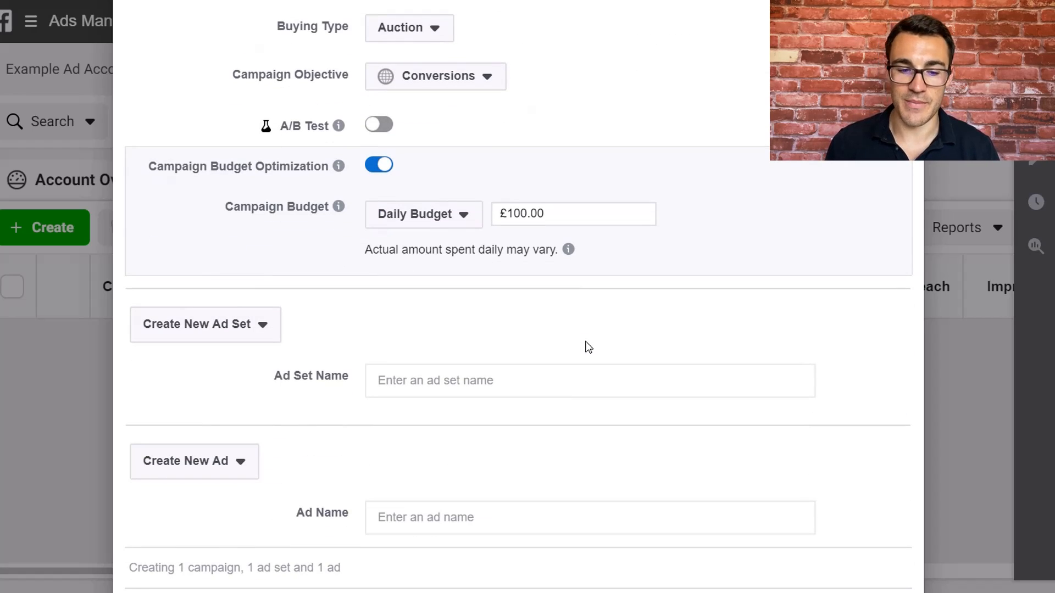
click(428, 389)
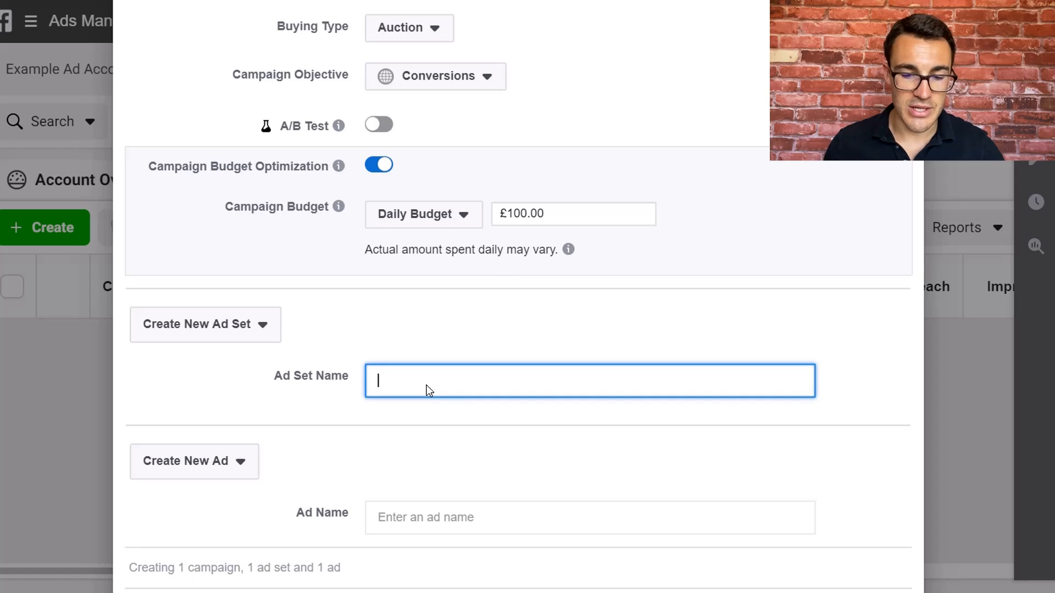
text(Example A)
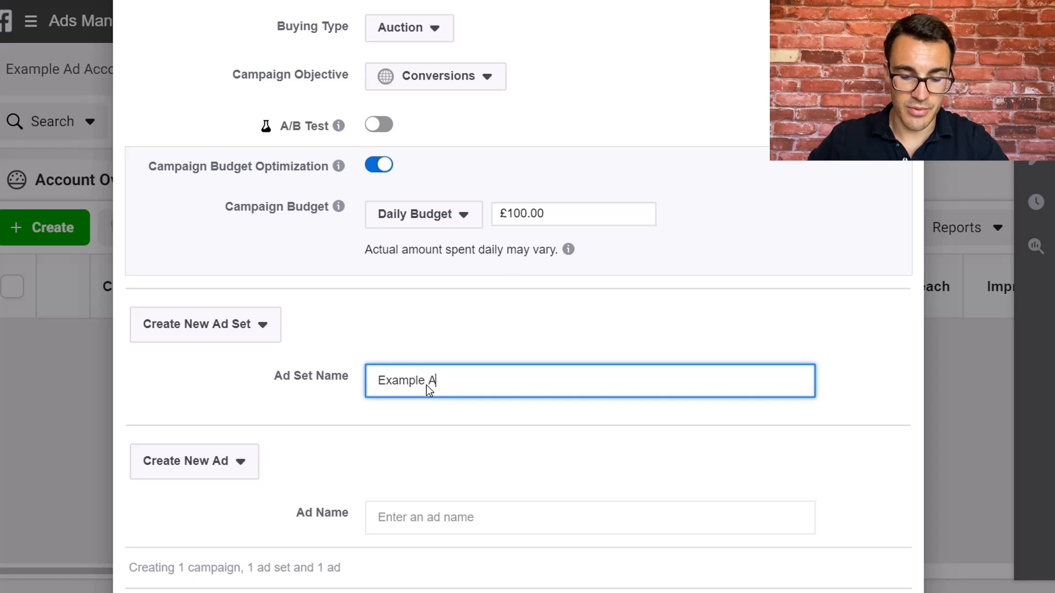
text(d Set)
click(432, 521)
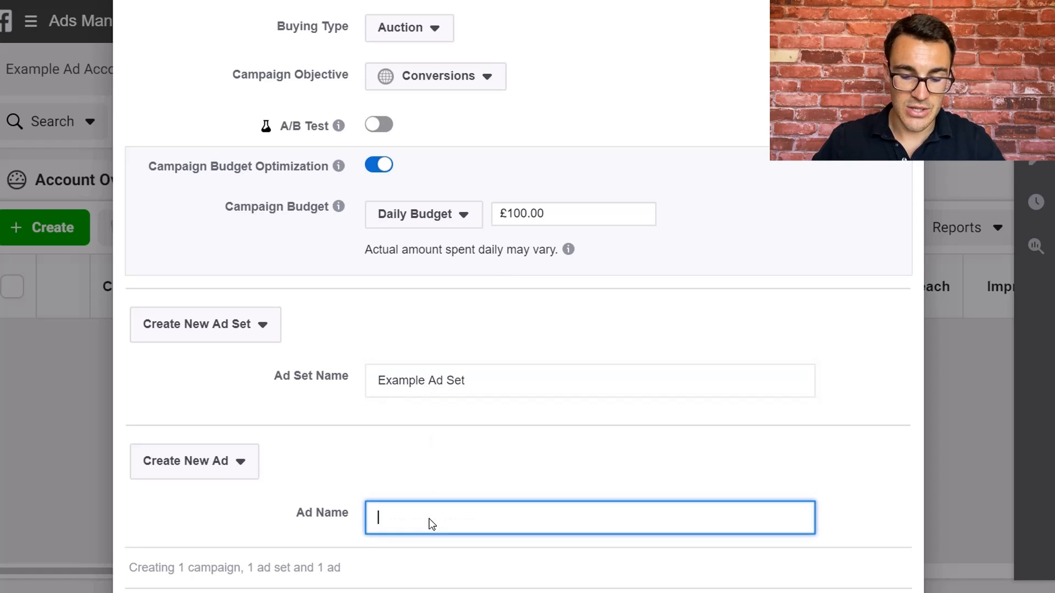
text(Example Ad)
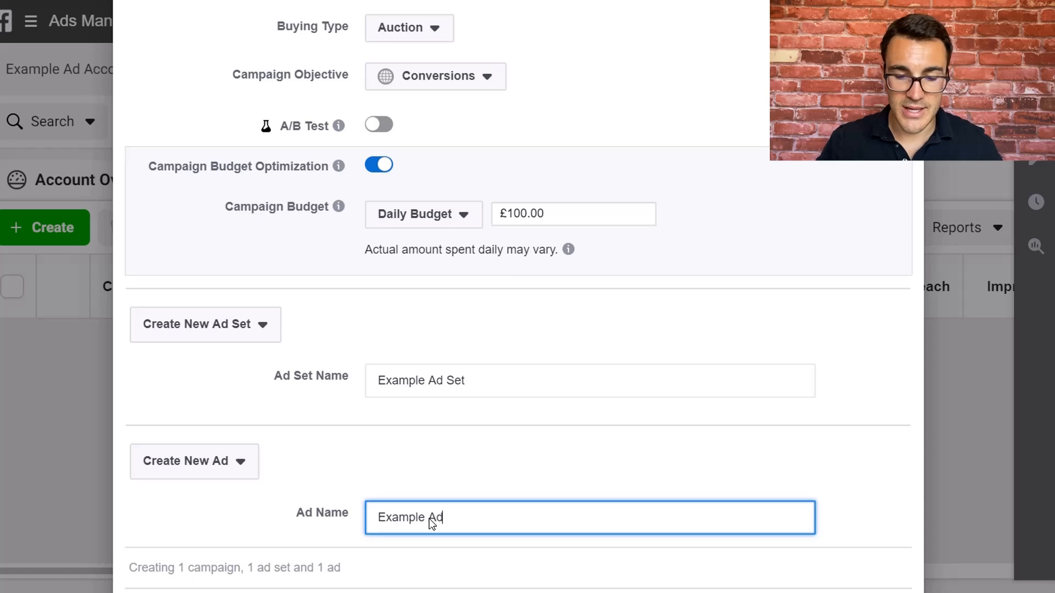
scroll(753, 470, down, 2)
click(852, 530)
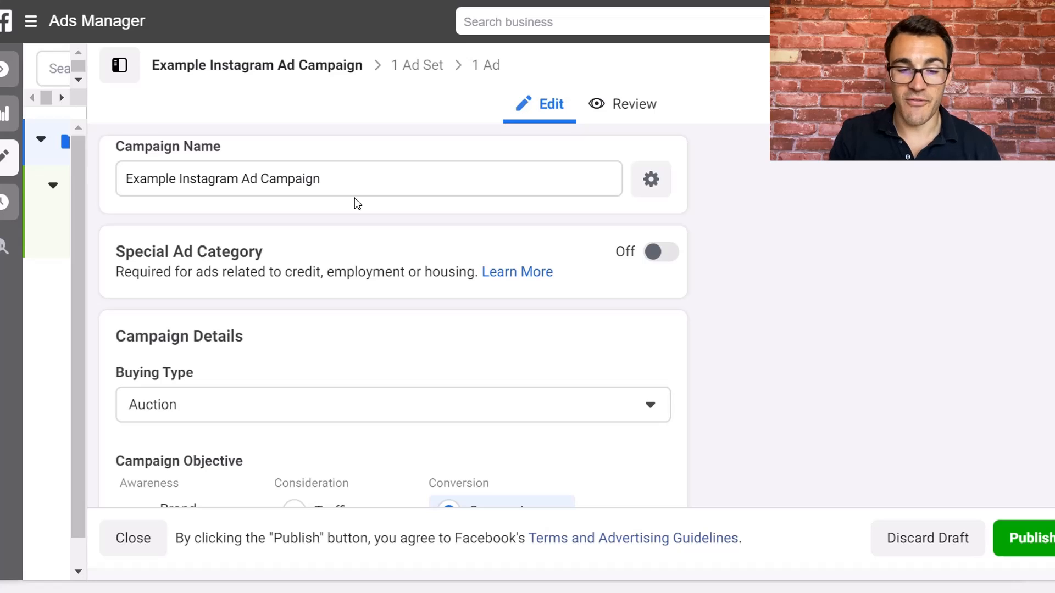
- Check the draft campaign's objective and budget settings and open its ad set for editing
scroll(385, 318, down, 3)
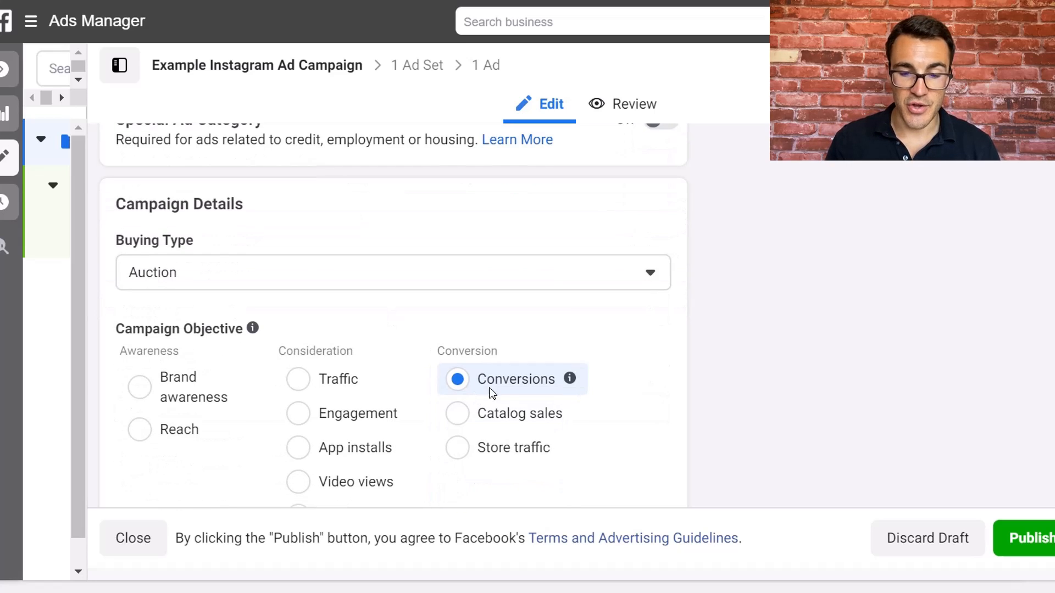
scroll(324, 332, down, 8)
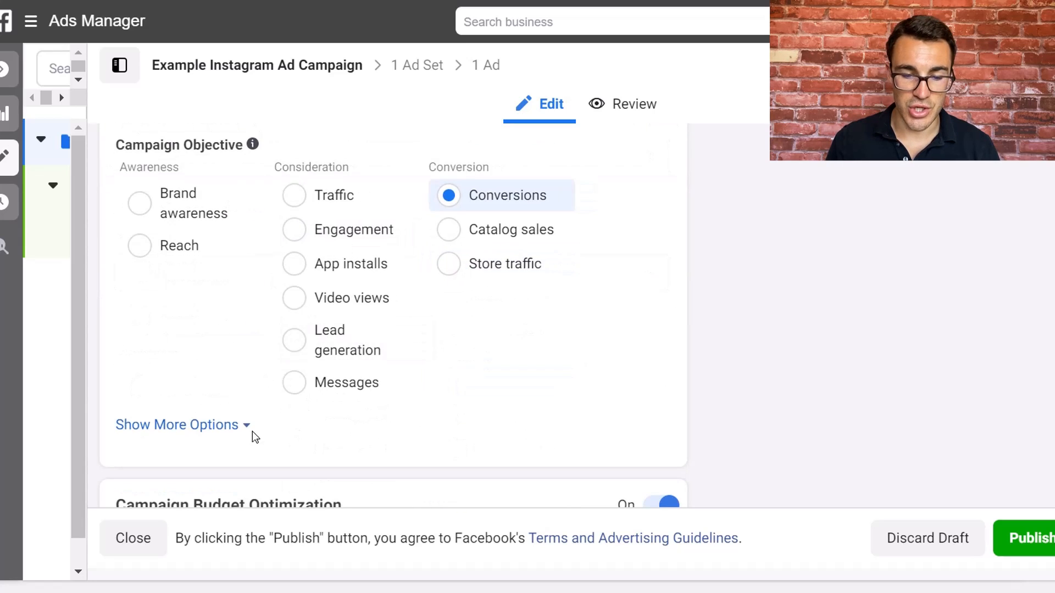
scroll(420, 306, down, 1)
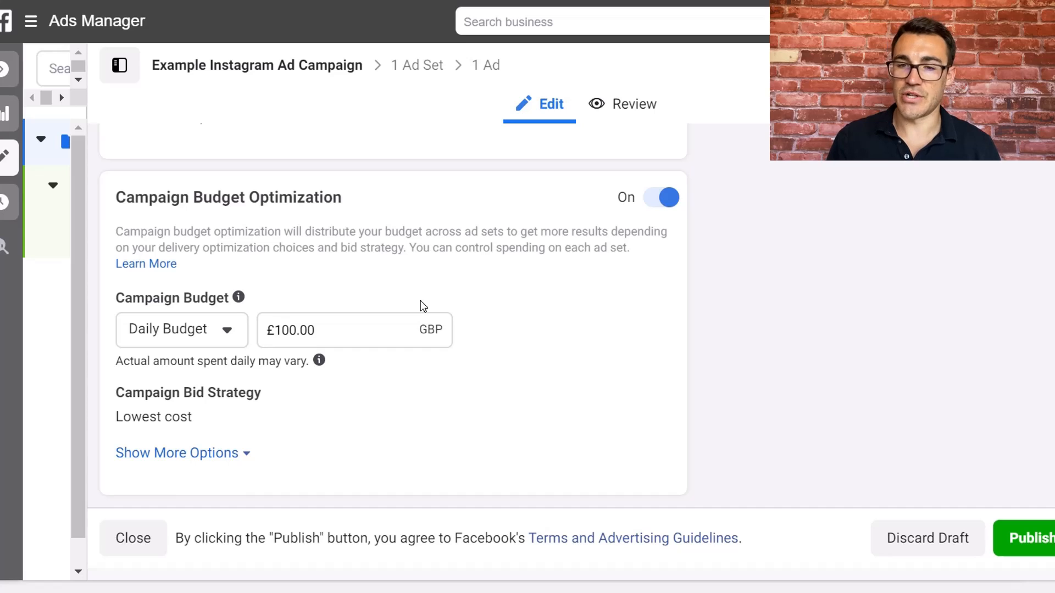
scroll(420, 306, up, 9)
scroll(420, 306, up, 2)
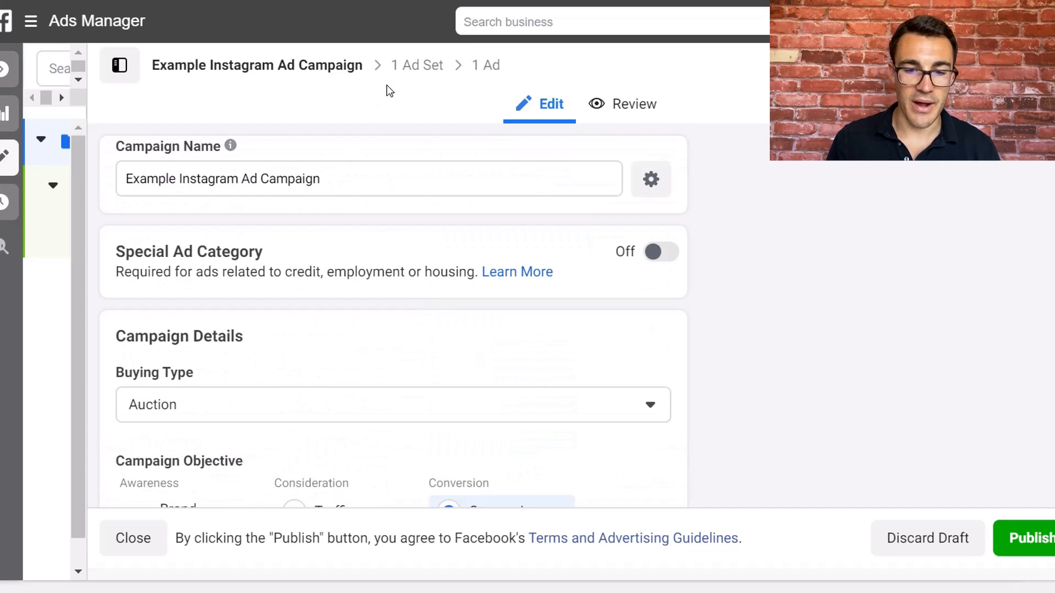
click(416, 67)
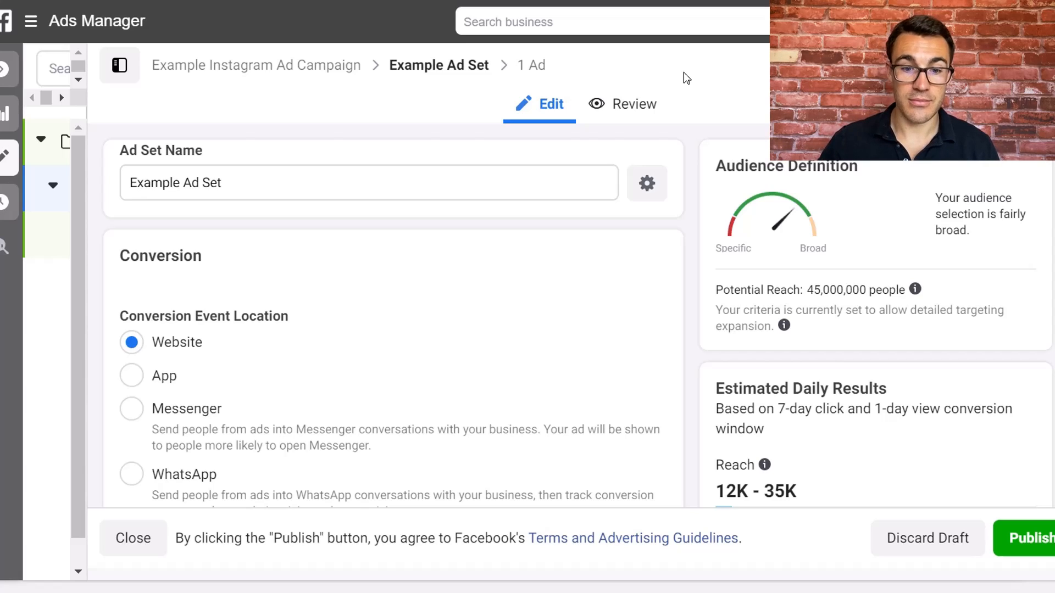
- Choose Lead as the pixel conversion event for the ad set
scroll(642, 259, down, 3)
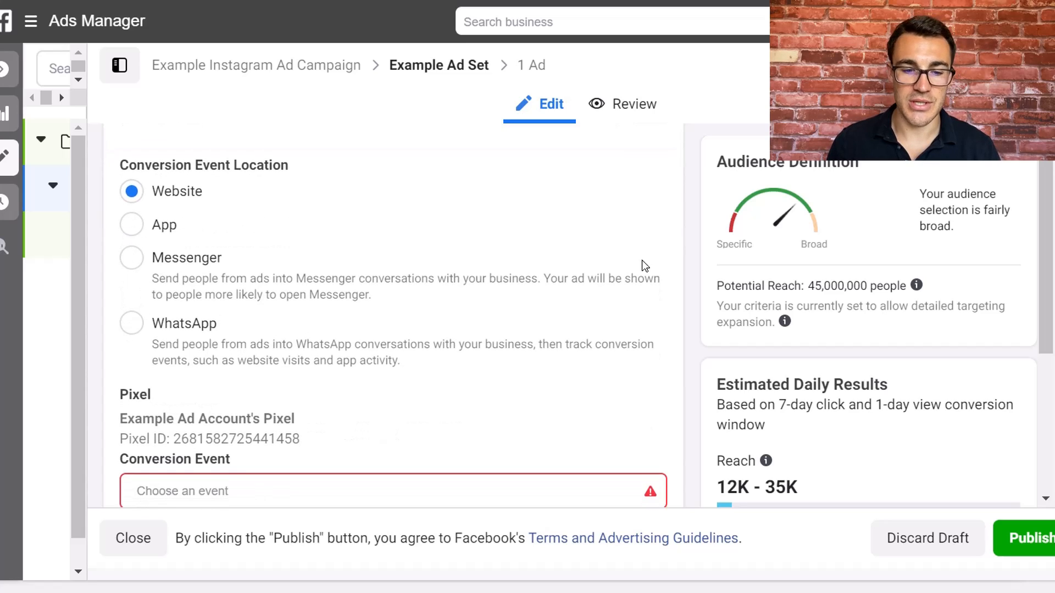
scroll(642, 260, up, 3)
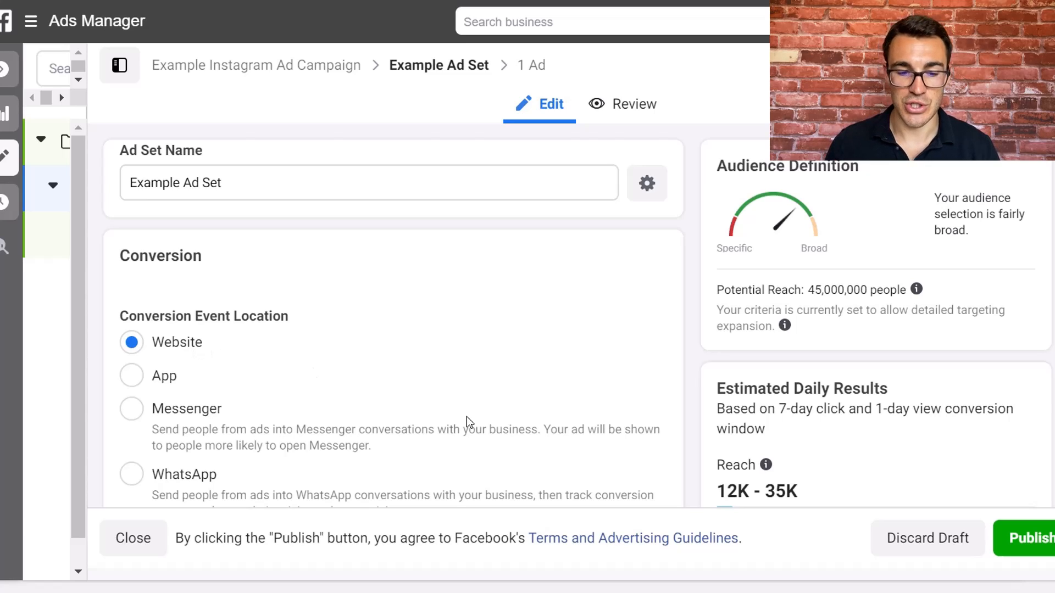
scroll(466, 422, down, 5)
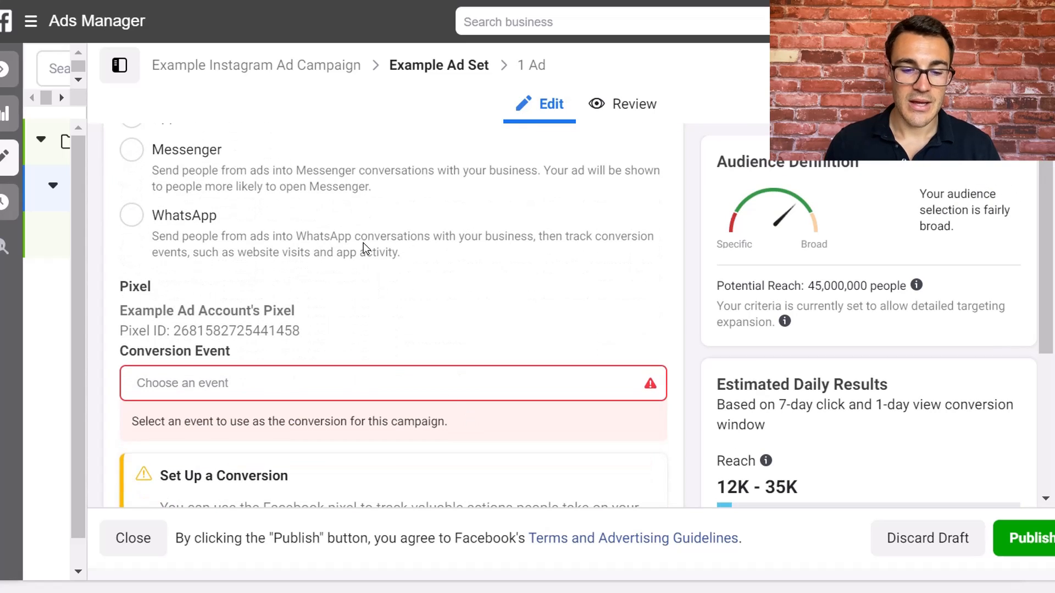
scroll(449, 372, down, 2)
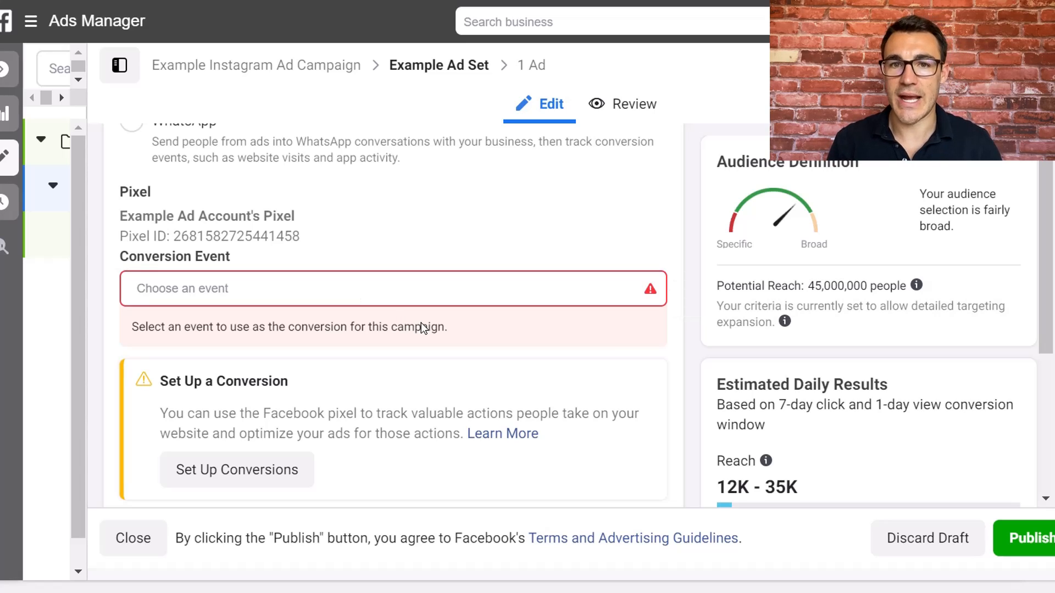
scroll(421, 322, down, 1)
click(348, 220)
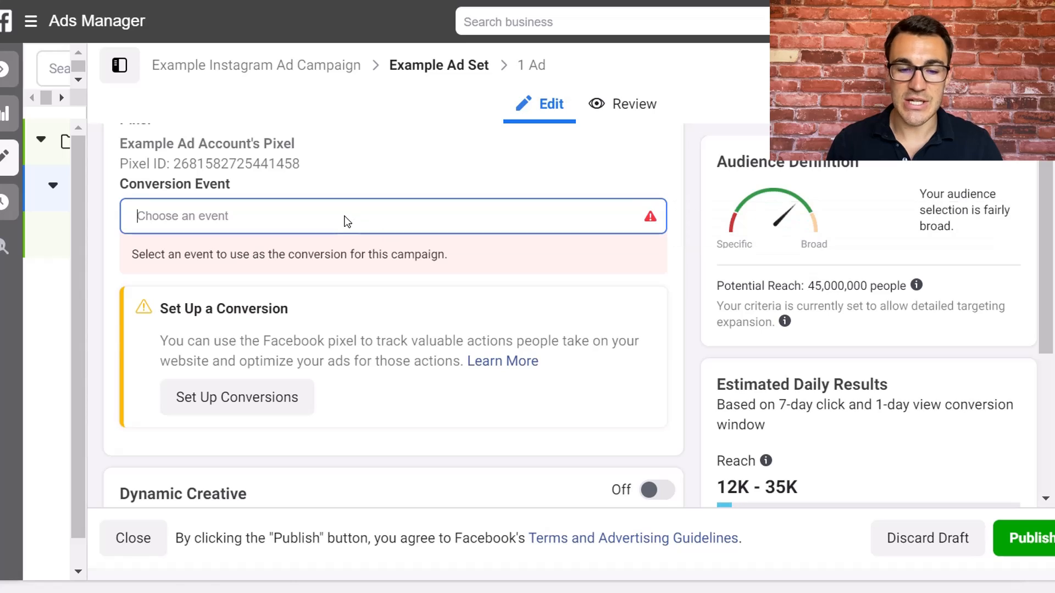
scroll(225, 457, down, 3)
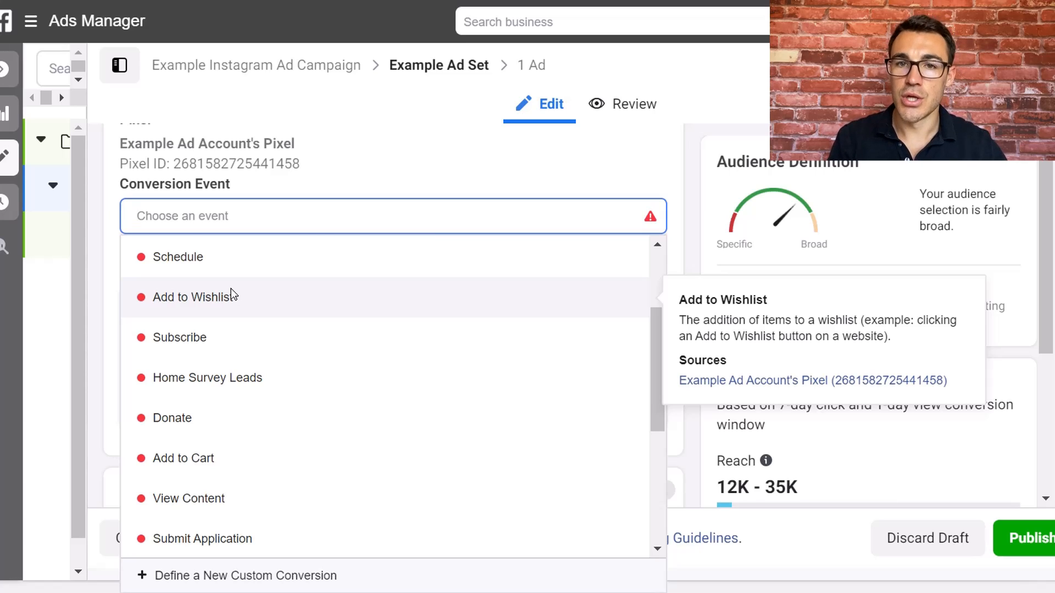
scroll(317, 390, up, 3)
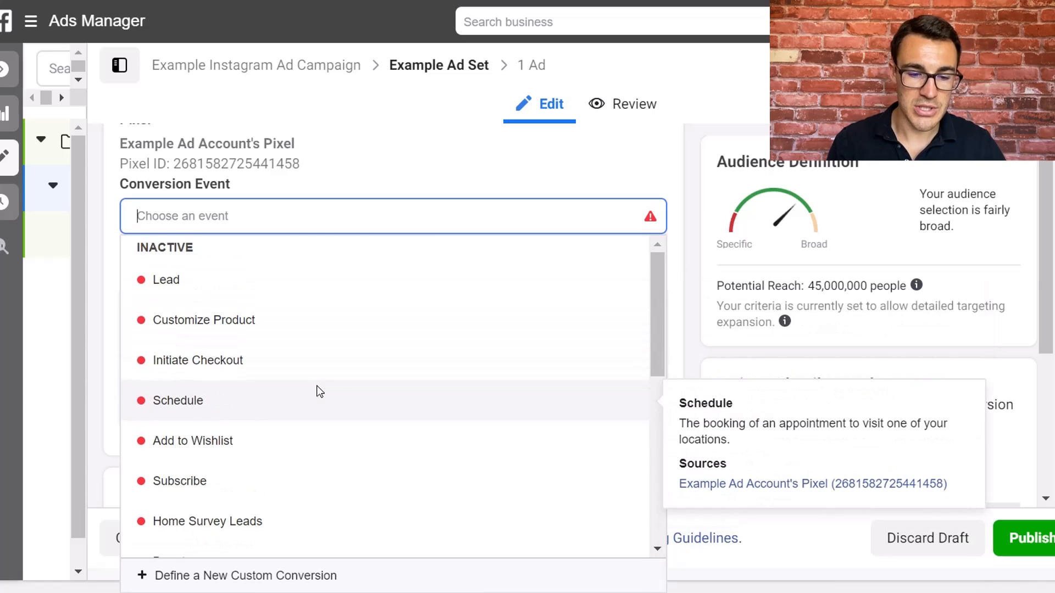
click(220, 280)
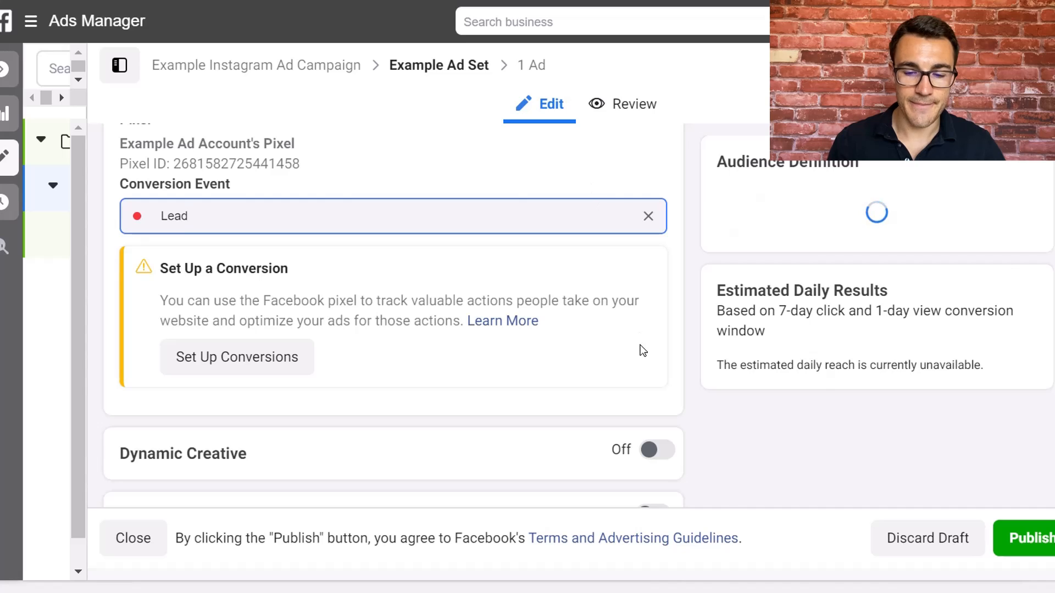
- Review the ad set's Dynamic Creative, Offer, Budget & Schedule and Audience settings
scroll(674, 335, down, 3)
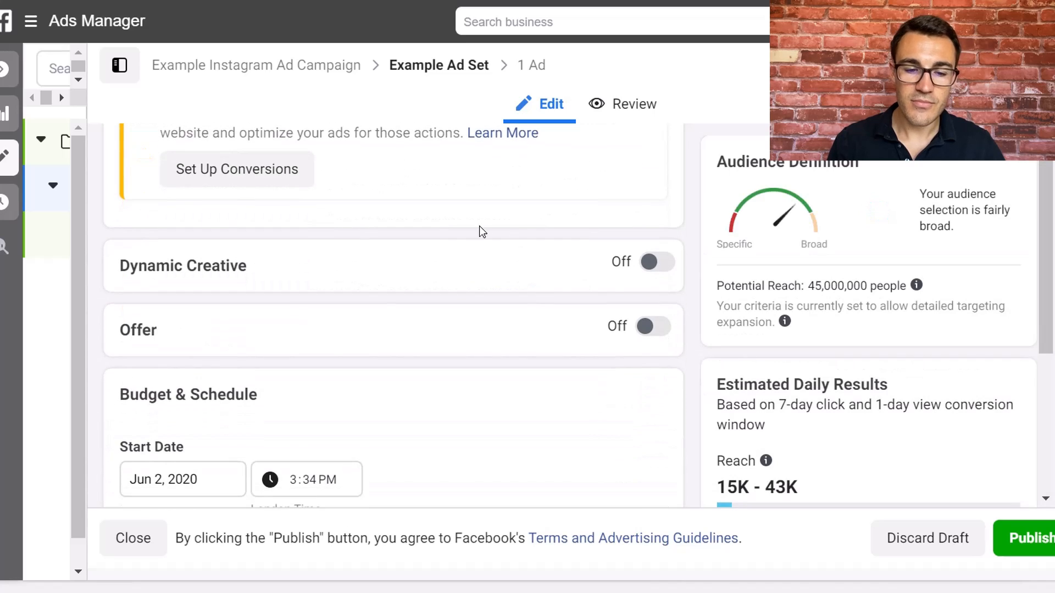
scroll(376, 275, down, 2)
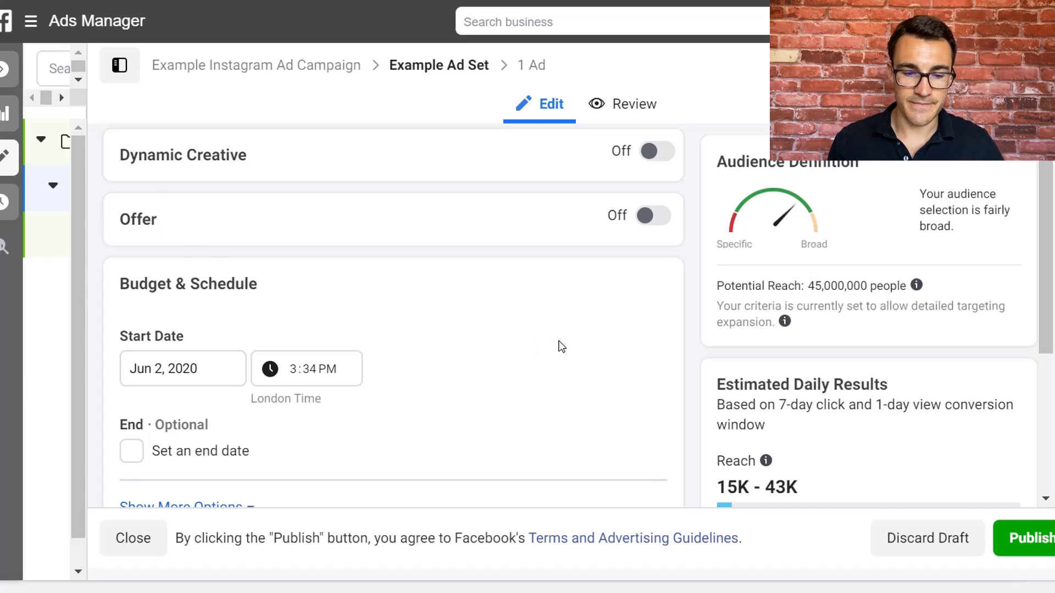
scroll(558, 346, down, 2)
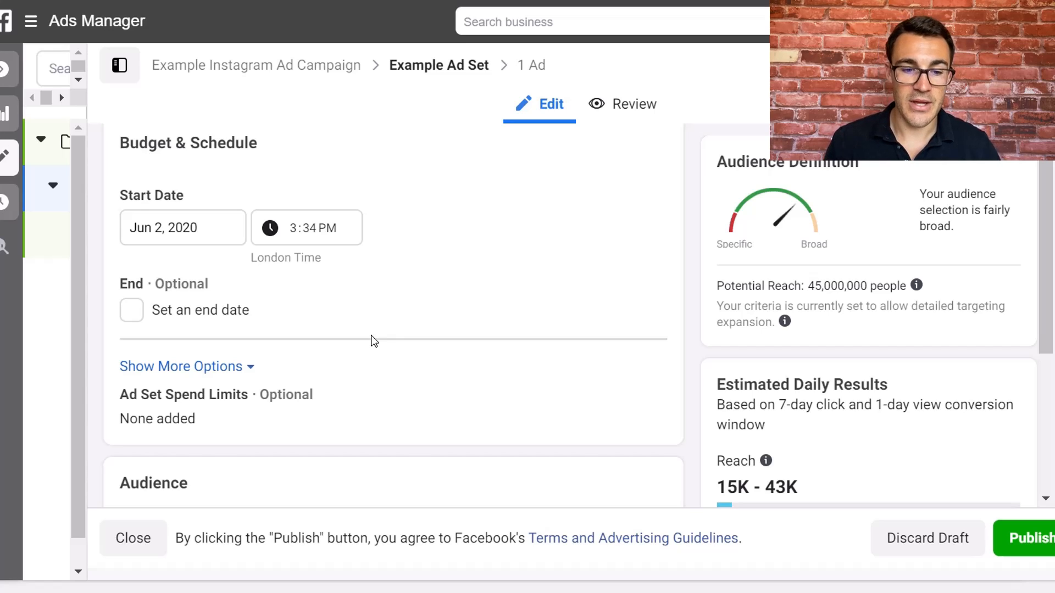
scroll(361, 328, down, 4)
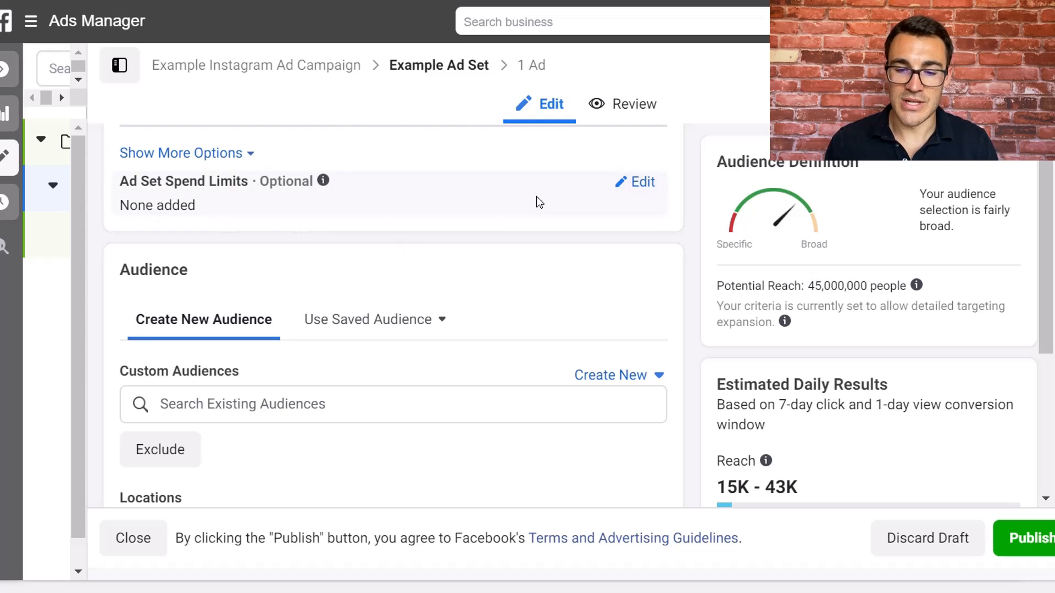
scroll(553, 347, down, 1)
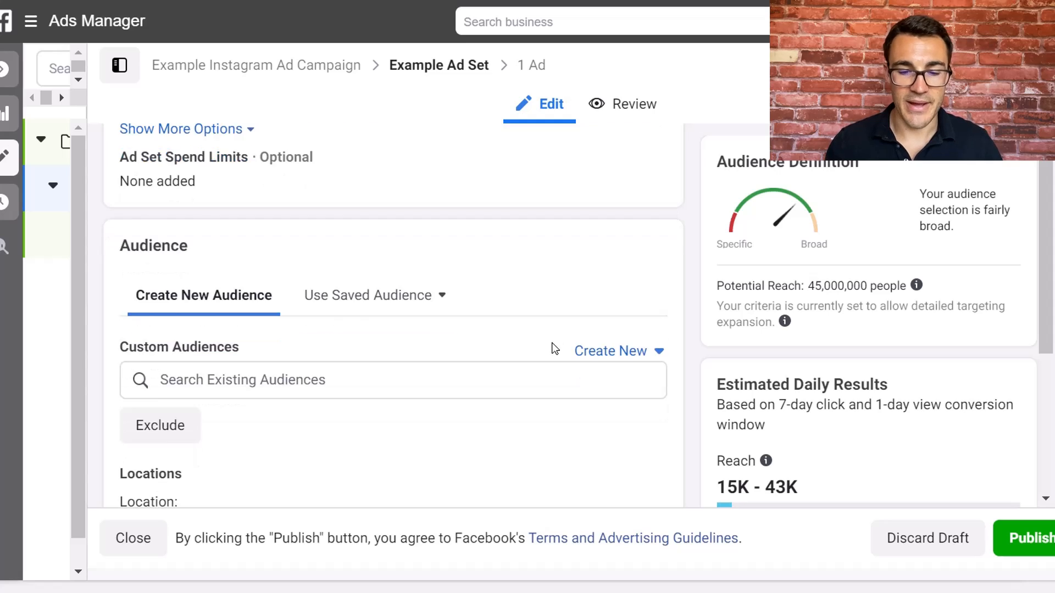
scroll(554, 349, down, 2)
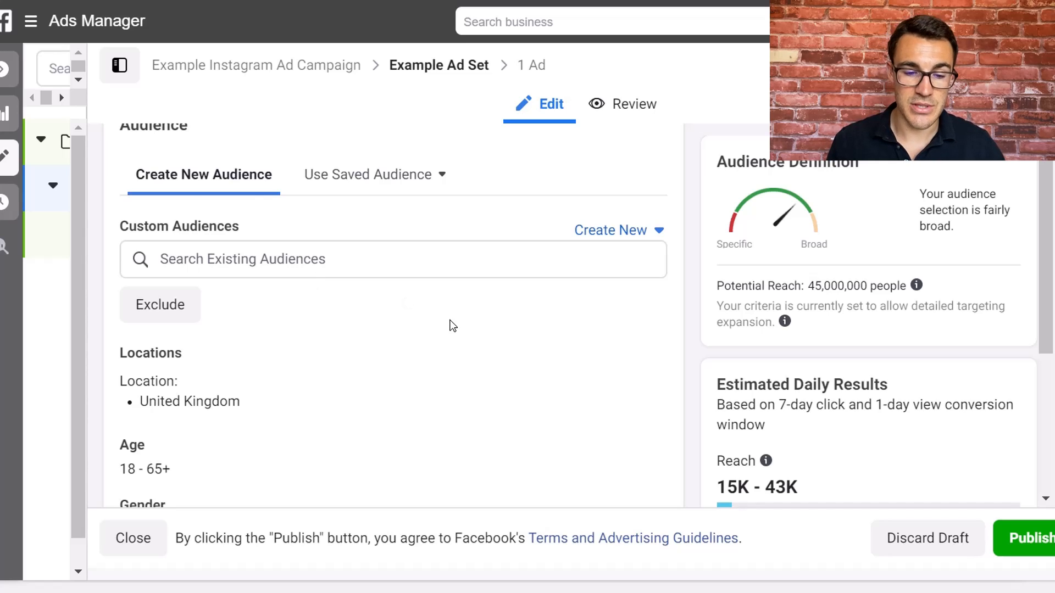
scroll(450, 325, down, 2)
scroll(493, 259, up, 1)
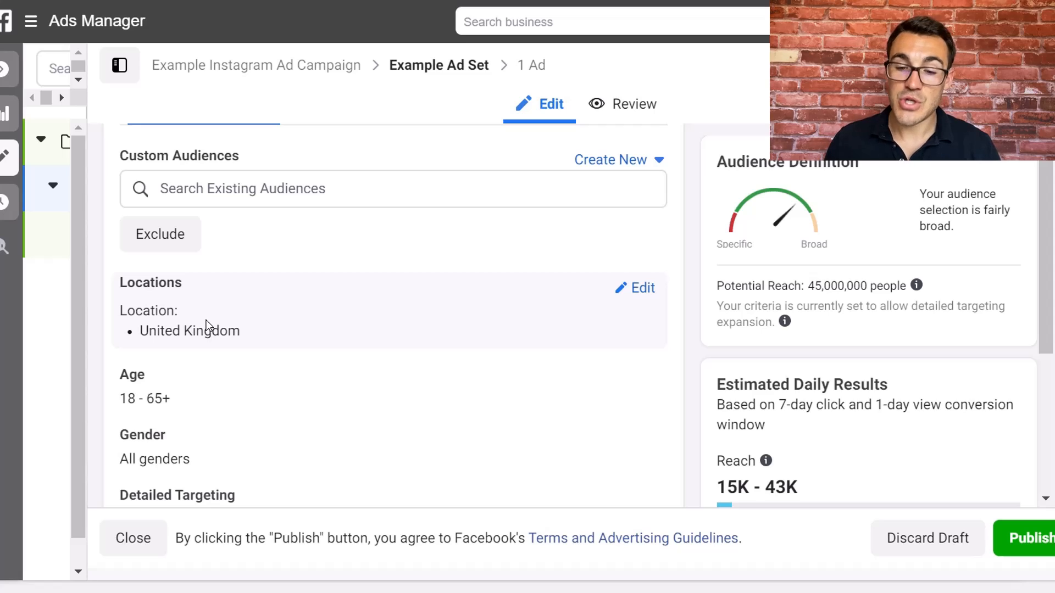
- Replace United Kingdom in the audience locations with the city of Cirencester, Gloucestershire, England
click(644, 286)
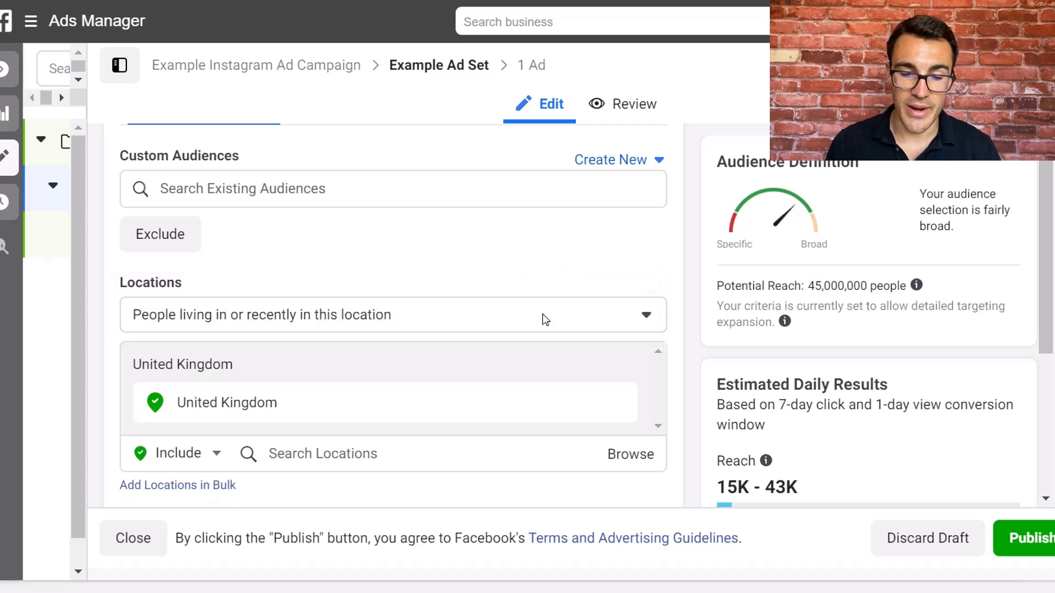
scroll(545, 319, down, 2)
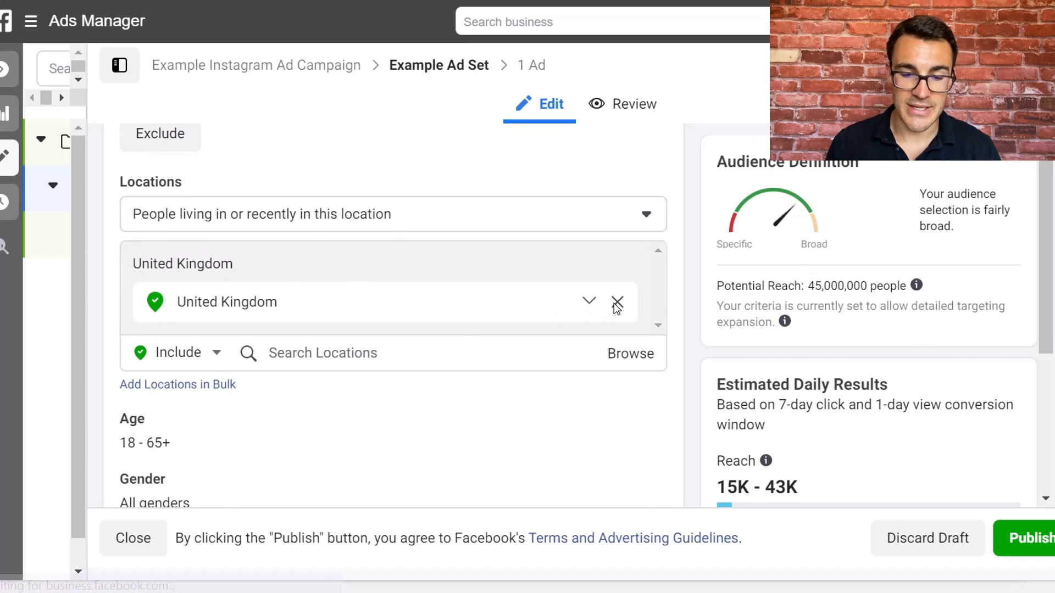
click(617, 304)
scroll(343, 348, down, 3)
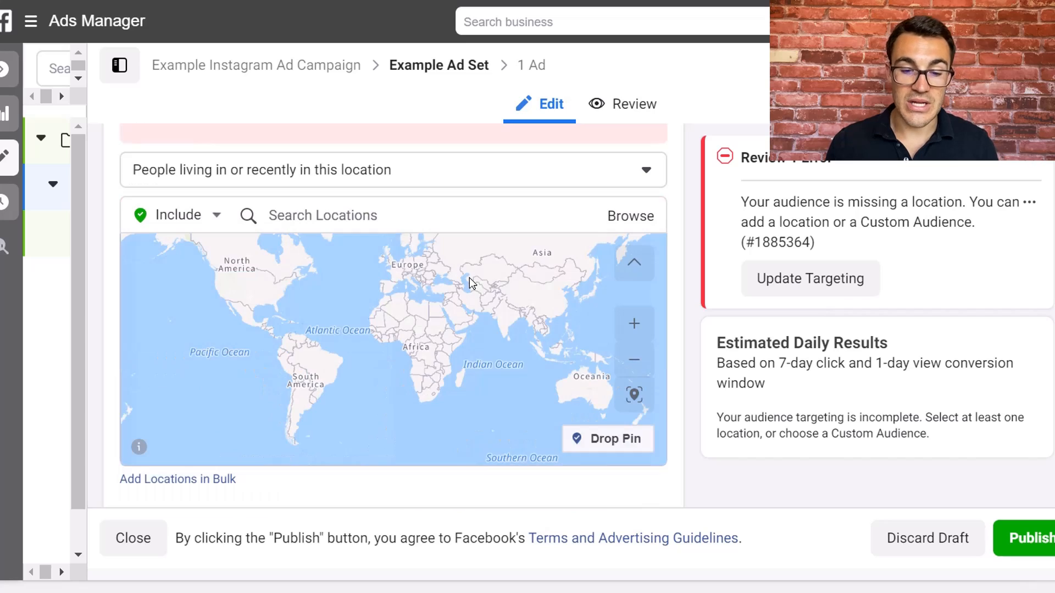
scroll(469, 278, up, 2)
click(348, 184)
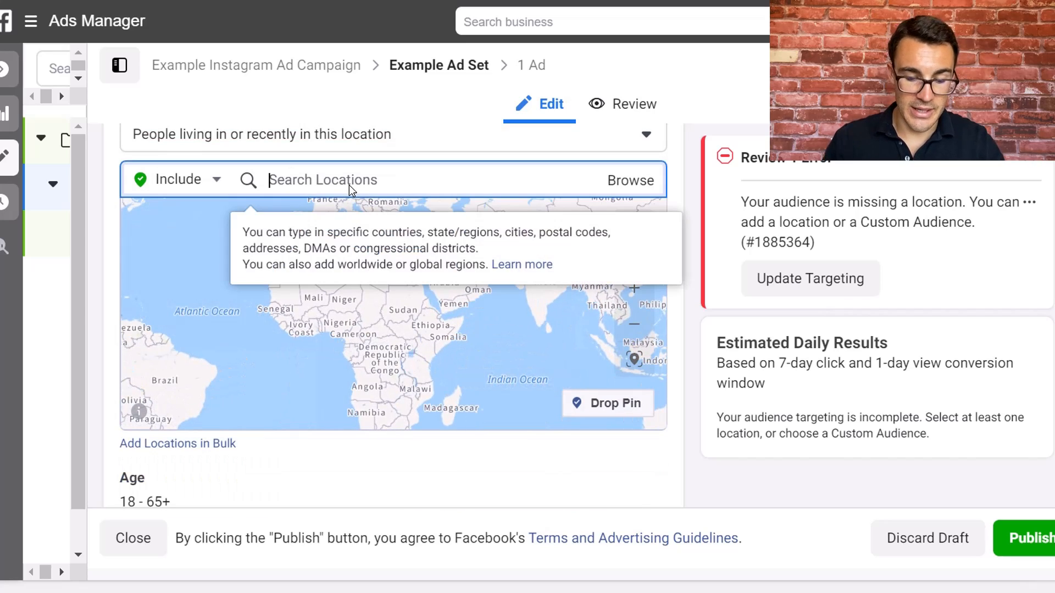
text(Cirencester)
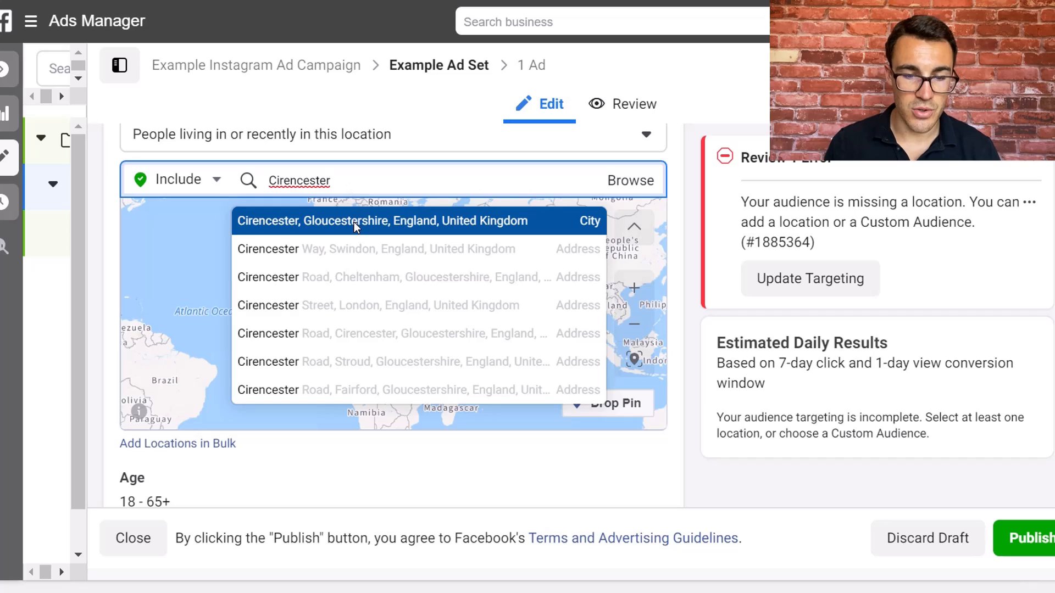
click(354, 222)
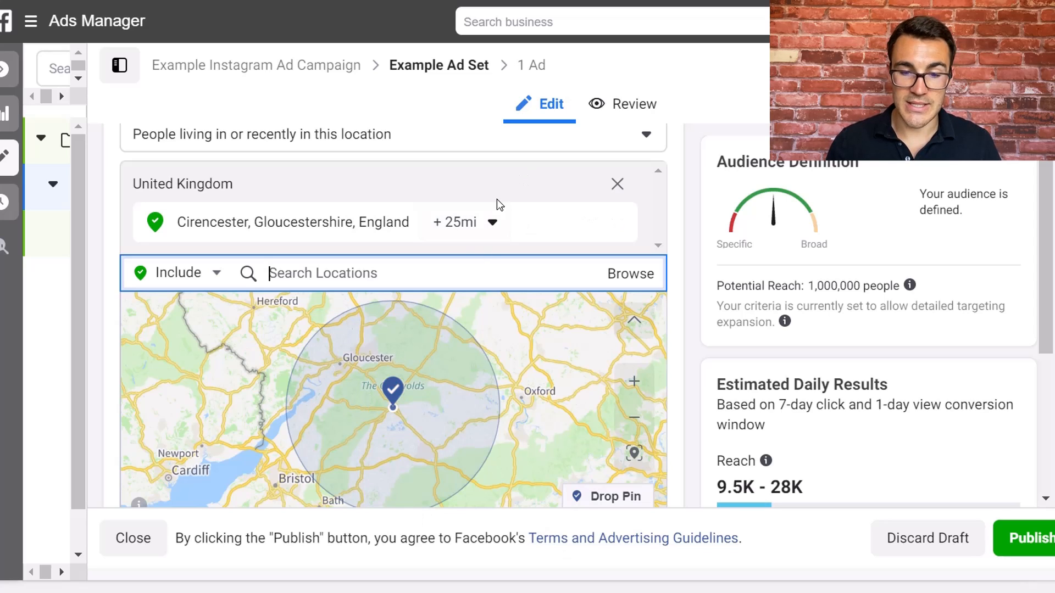
- Set the targeting radius around Cirencester to 14 miles
click(470, 235)
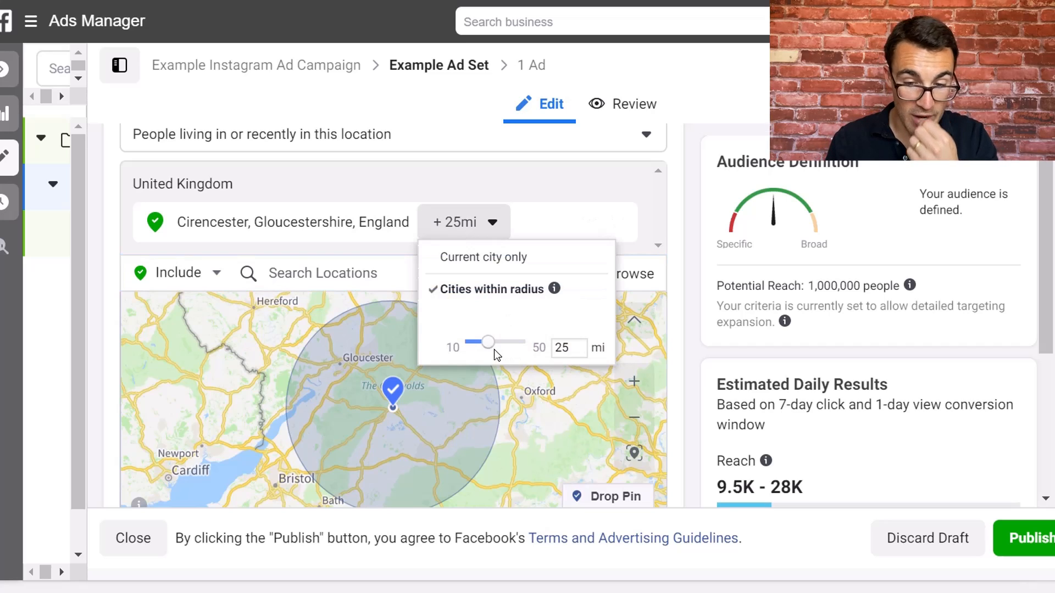
drag(488, 342, 480, 344)
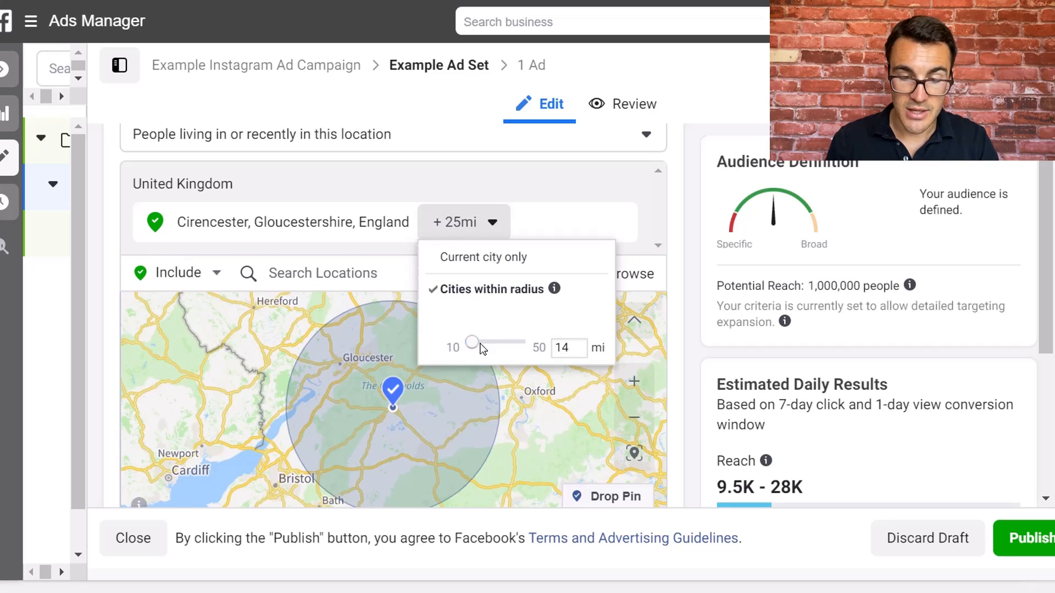
click(629, 354)
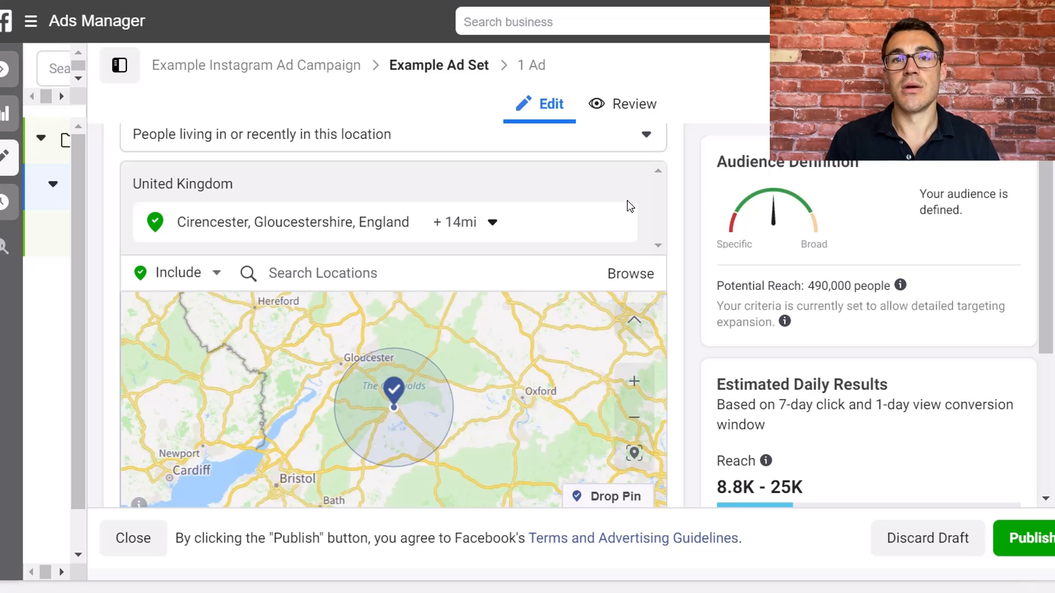
- Set the audience's age range to 25 to 60
scroll(683, 255, down, 1)
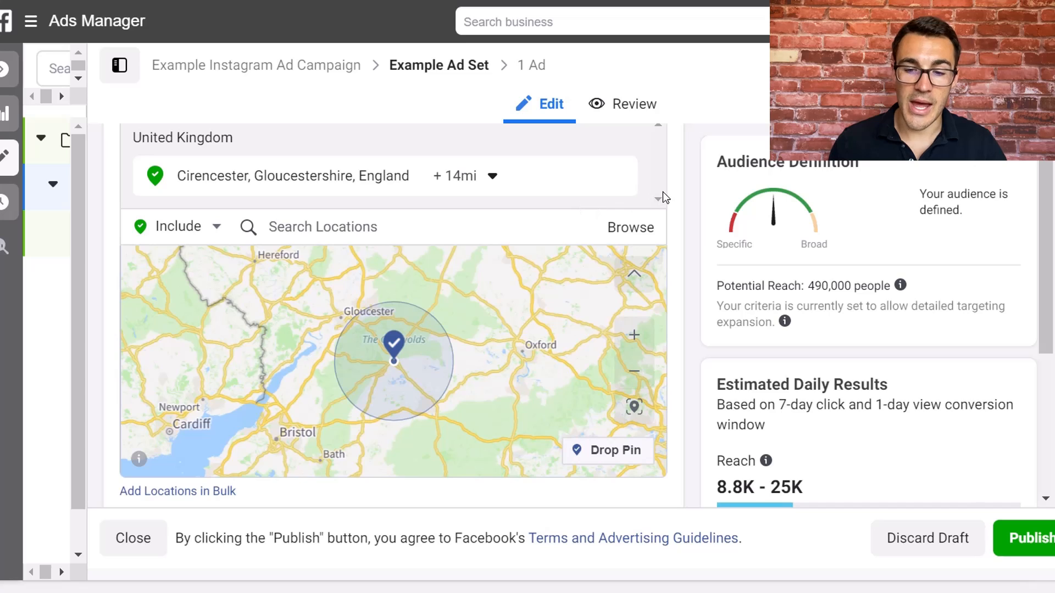
scroll(692, 257, down, 5)
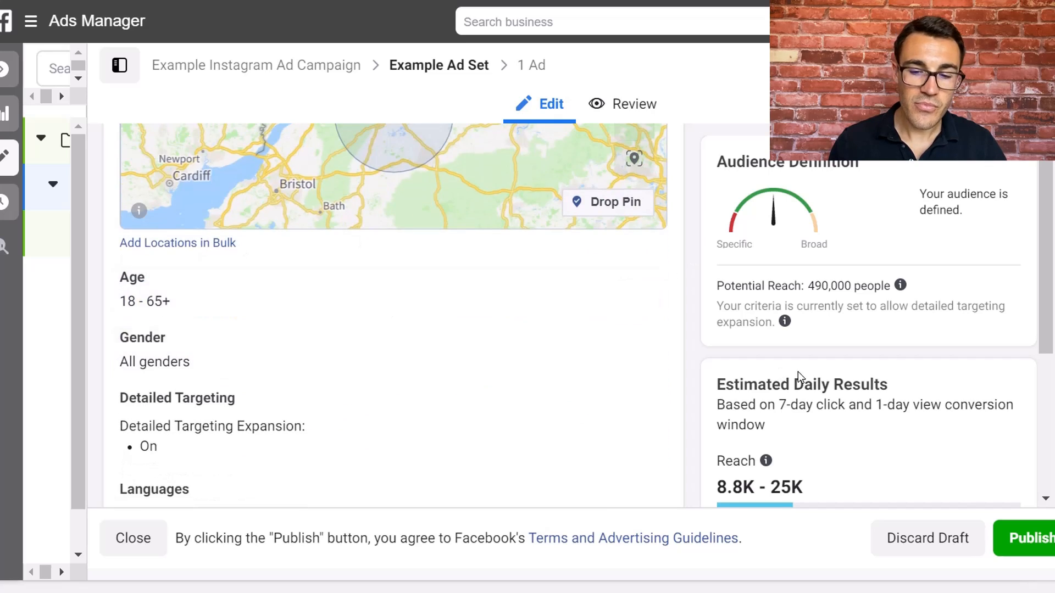
click(643, 278)
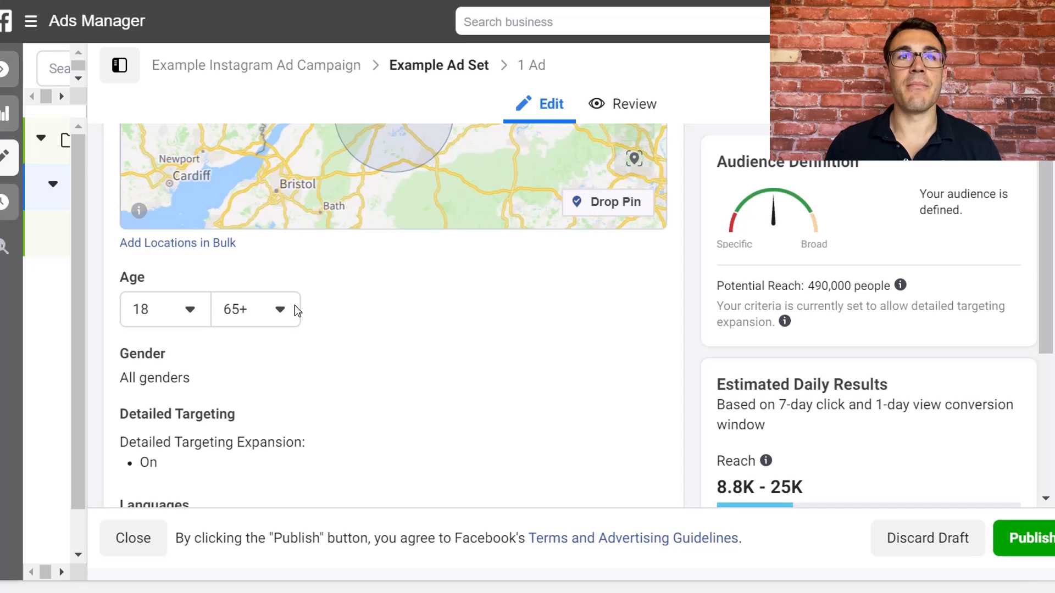
click(190, 309)
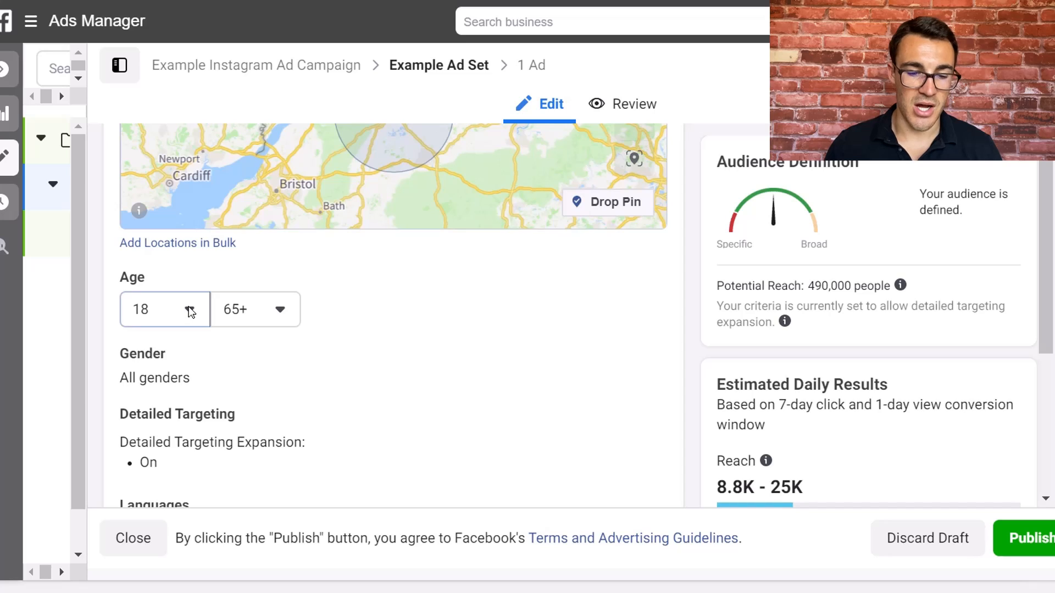
scroll(183, 481, down, 3)
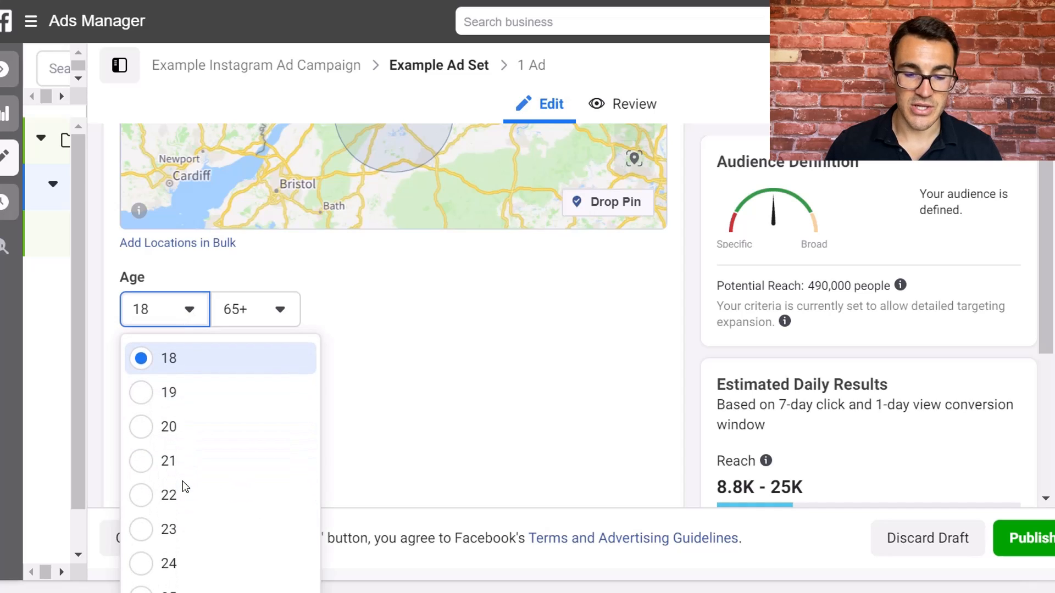
scroll(199, 417, down, 2)
click(180, 461)
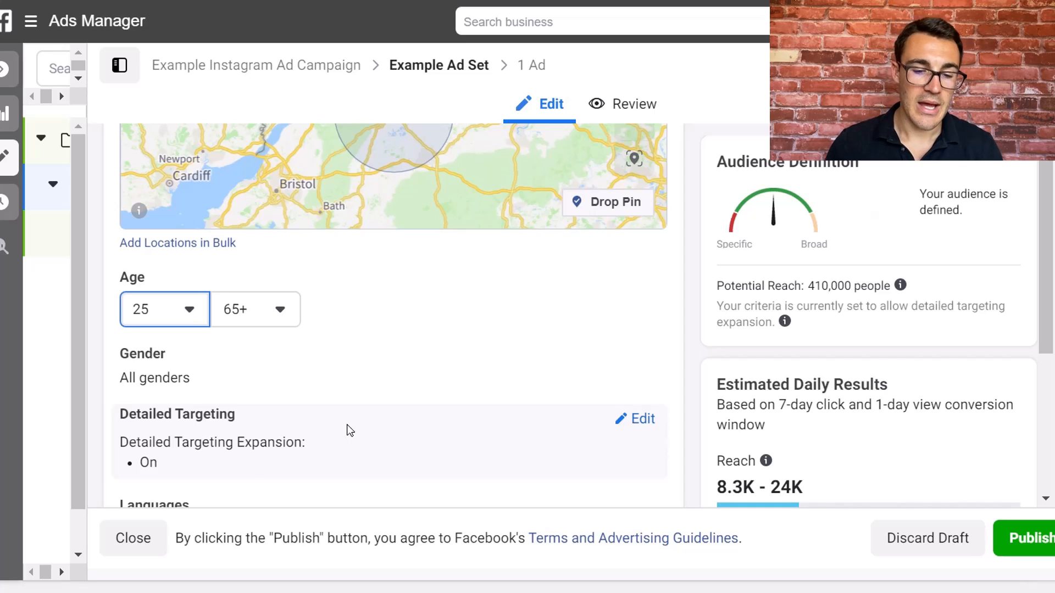
click(285, 308)
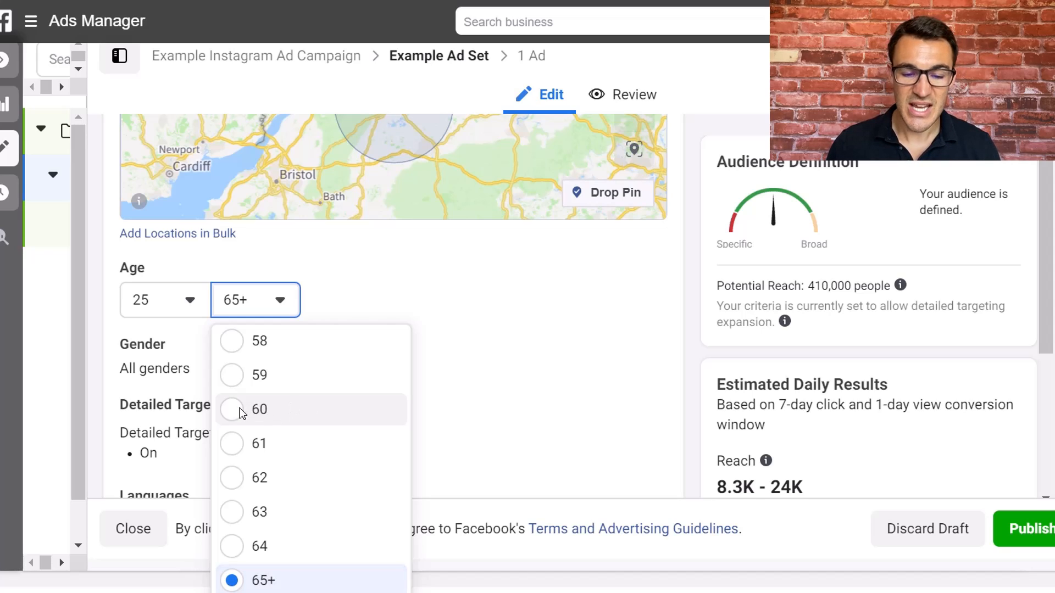
click(282, 410)
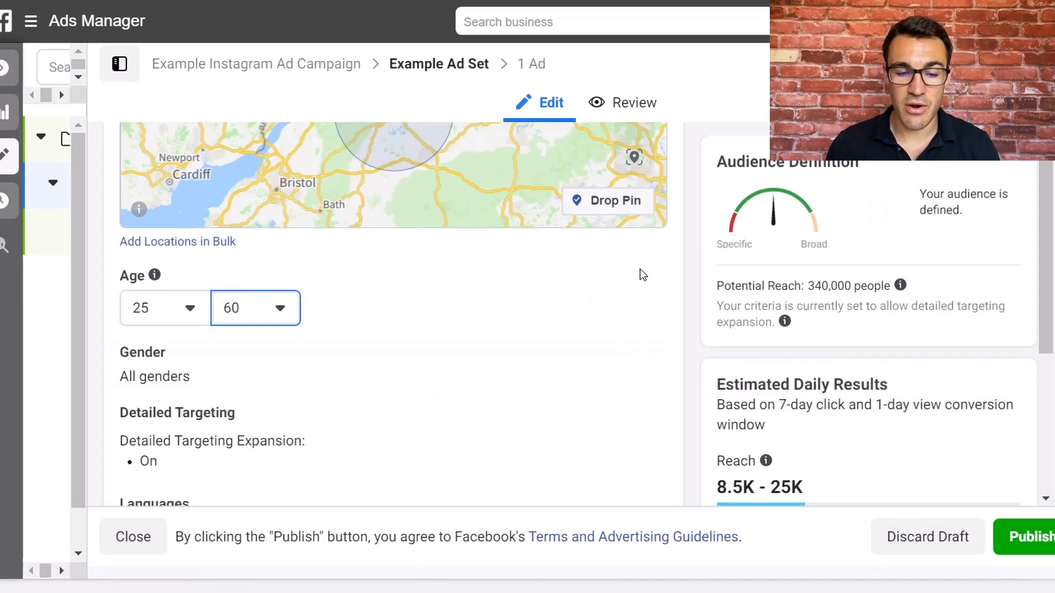
click(643, 275)
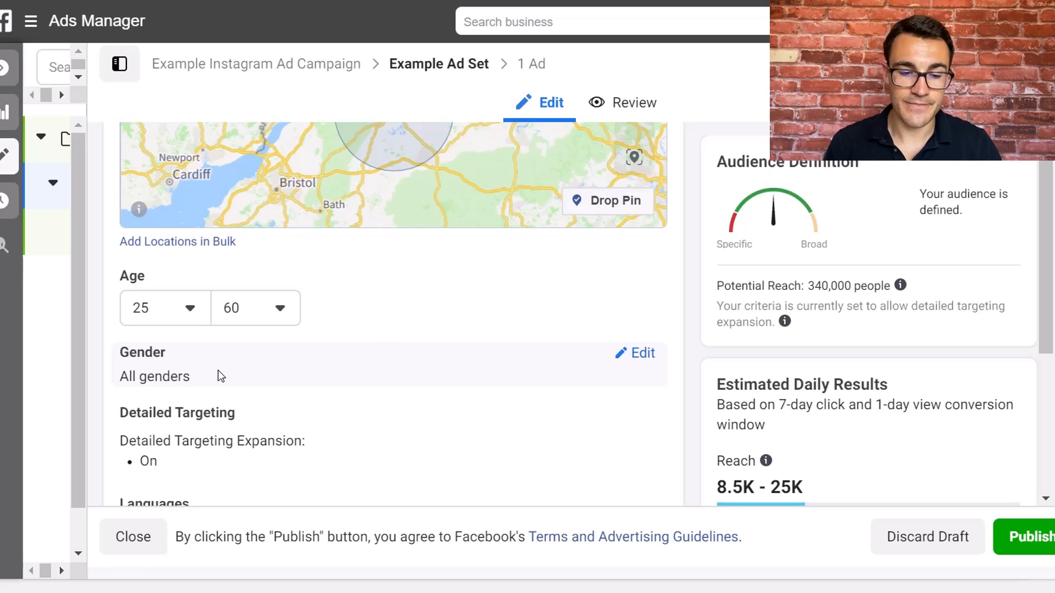
- Add the Business page admins behavior to the audience's detailed targeting
scroll(529, 330, down, 2)
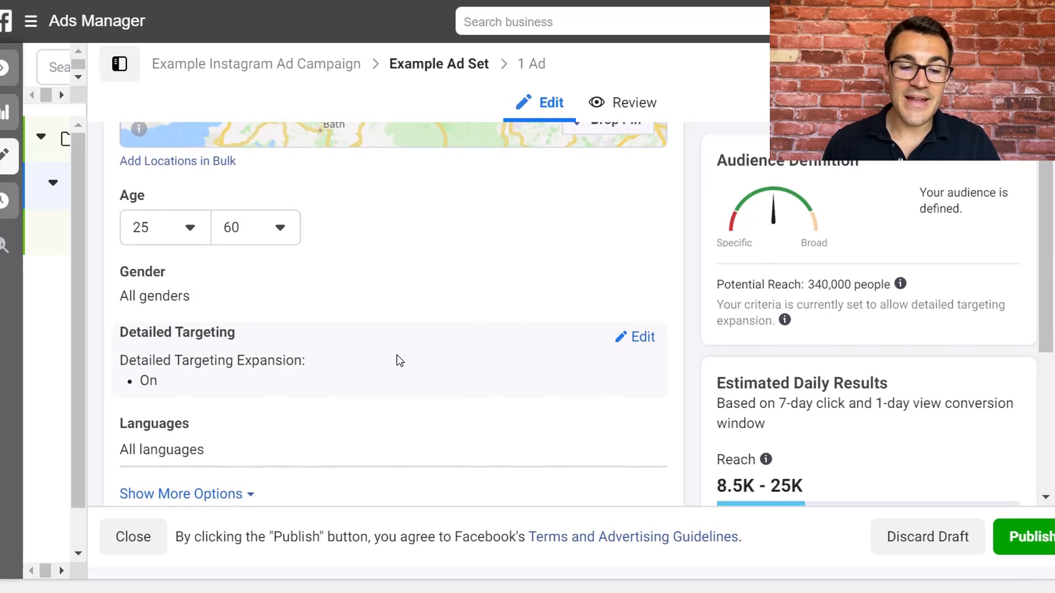
click(640, 337)
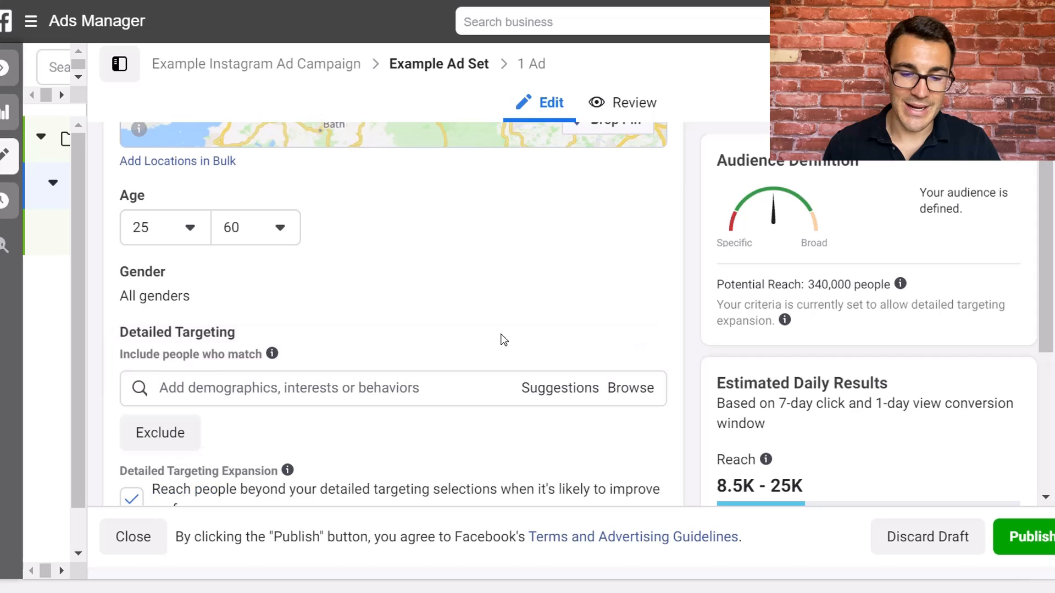
click(261, 396)
text(busines)
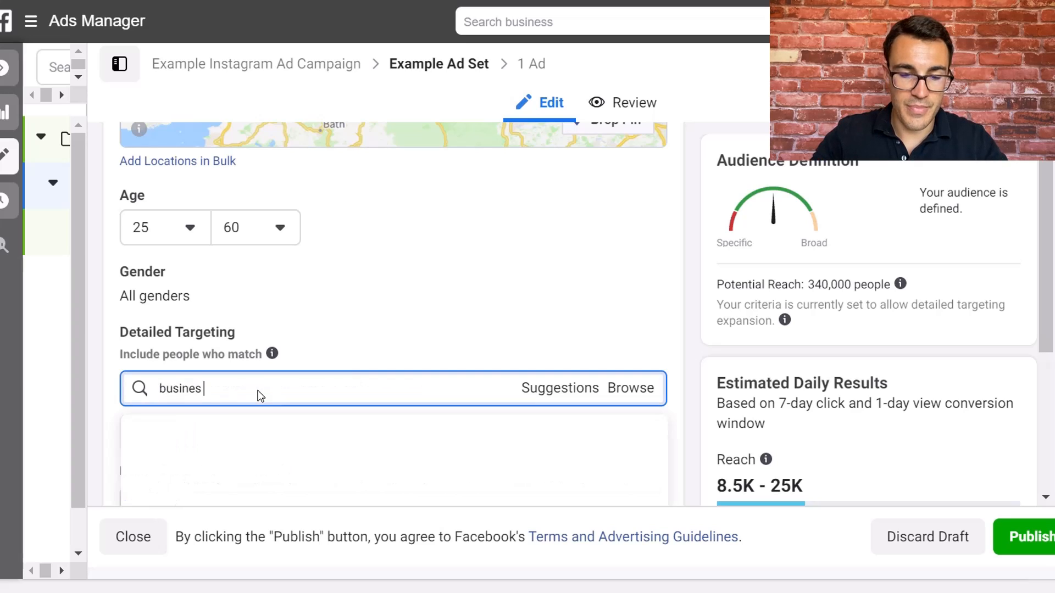
text(s page admins)
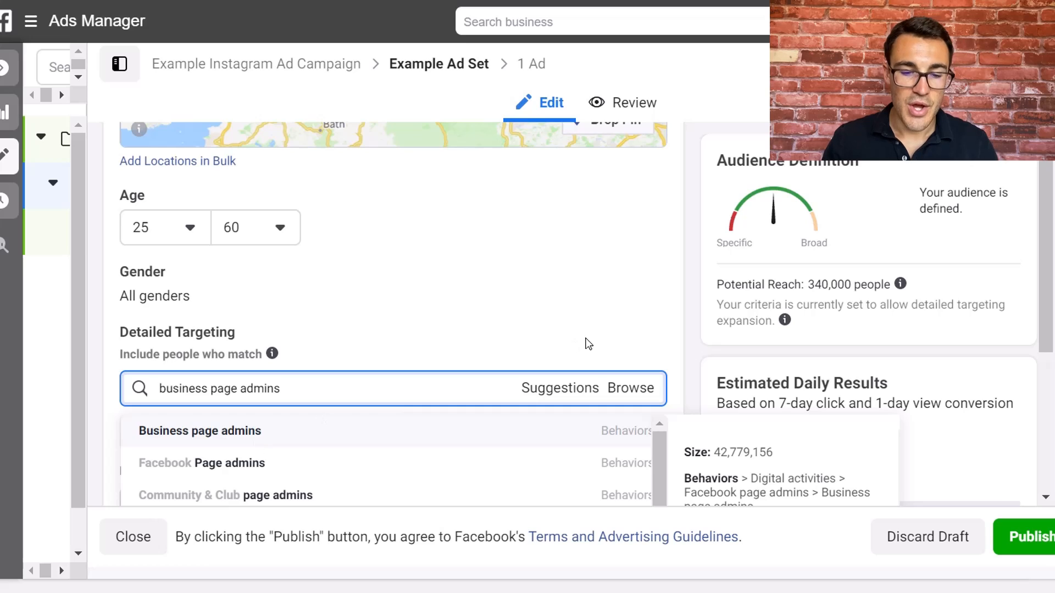
key(Return)
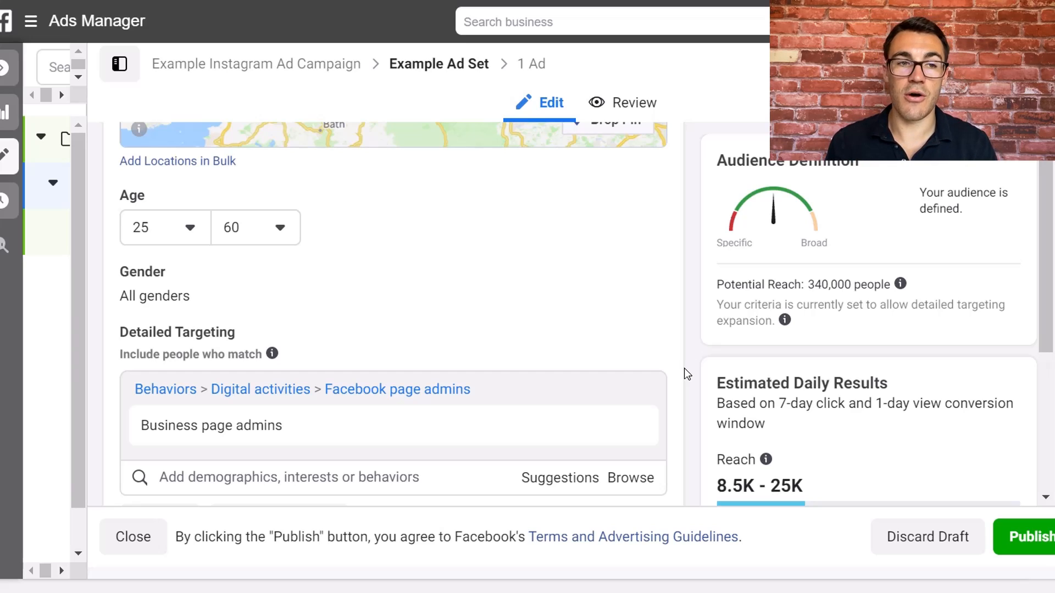
- Try adding the Tennis interest to the detailed targeting and remove it again
click(334, 470)
text(ten)
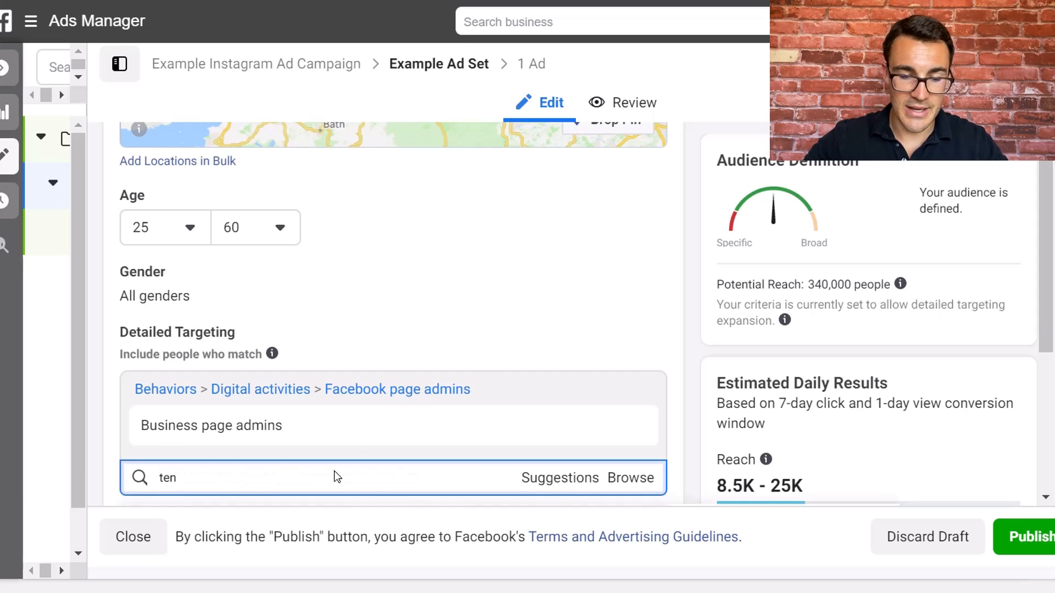
text(nis)
key(BackSpace)
key(BackSpace)
key(BackSpace)
text(is)
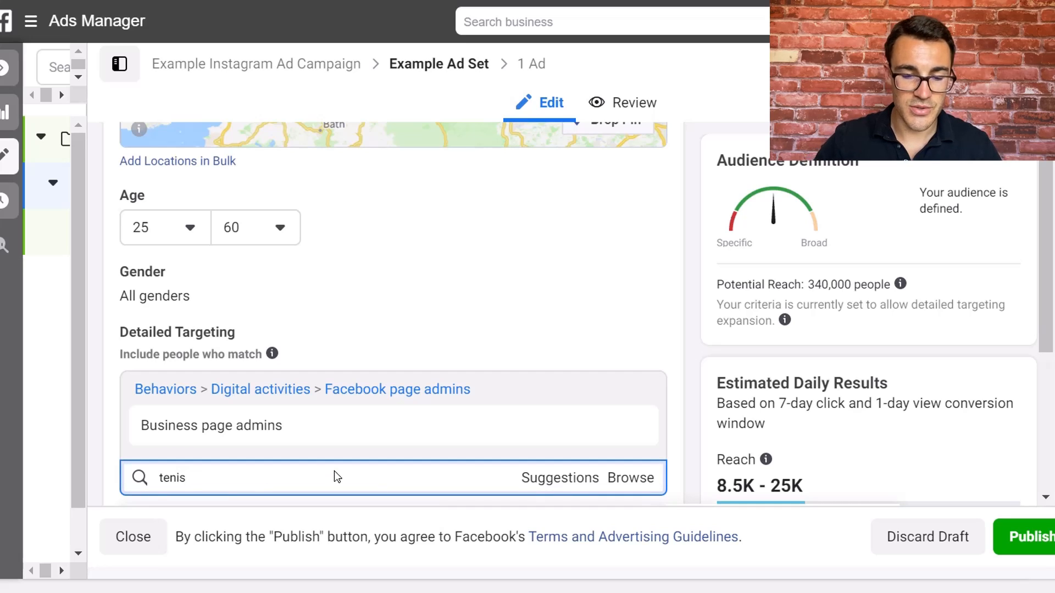
scroll(403, 427, down, 2)
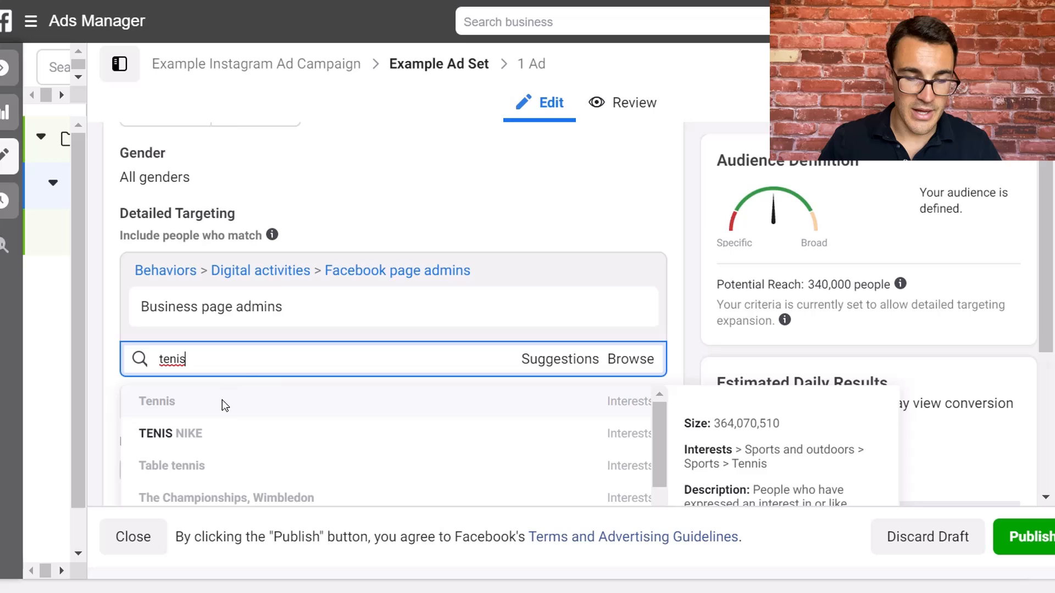
click(333, 391)
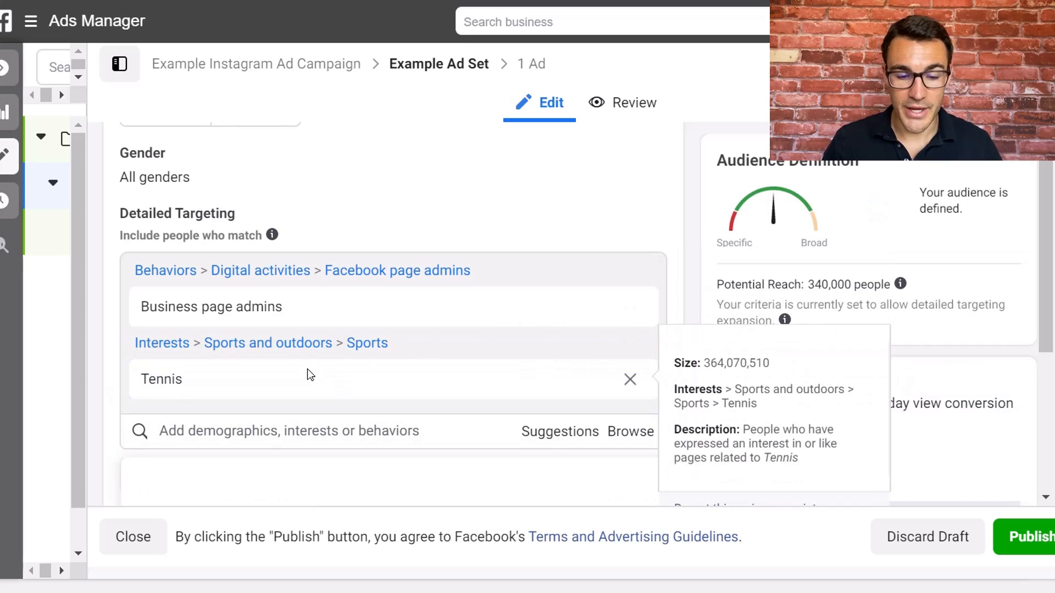
click(632, 384)
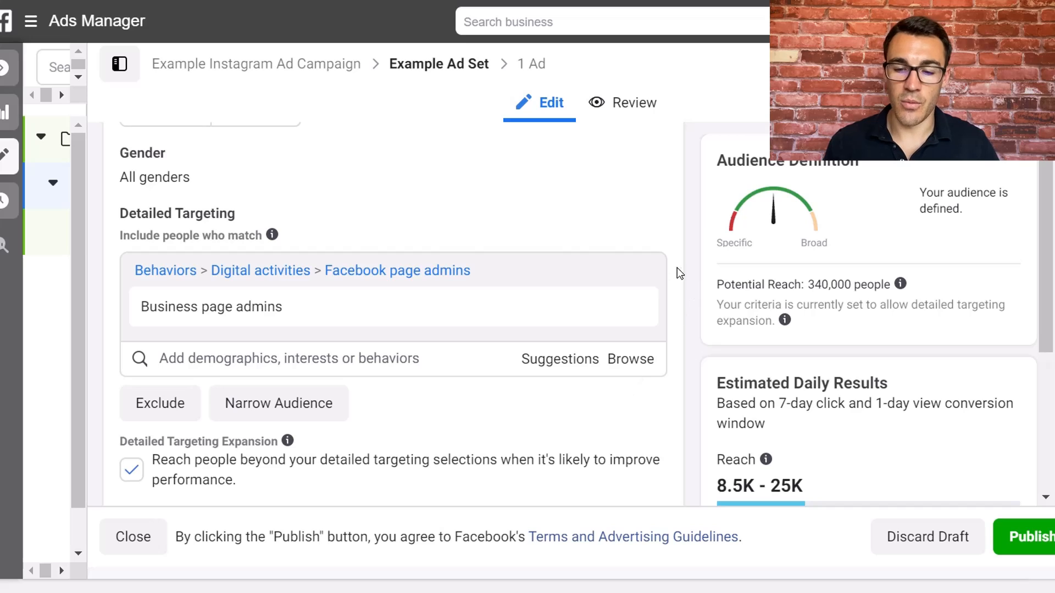
- Set the audience's maximum age to 30
scroll(677, 268, up, 2)
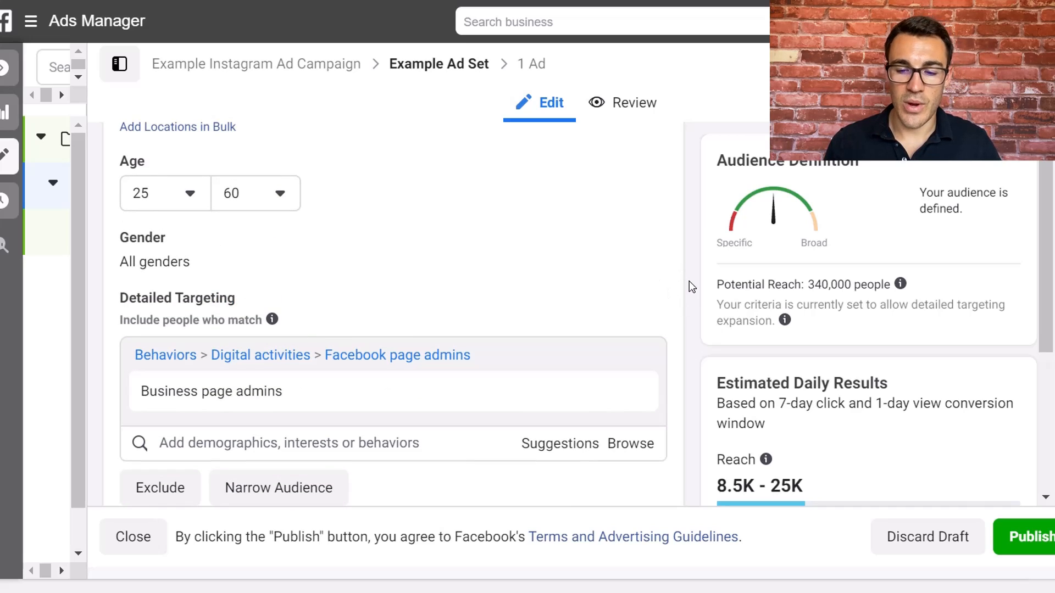
scroll(689, 281, up, 1)
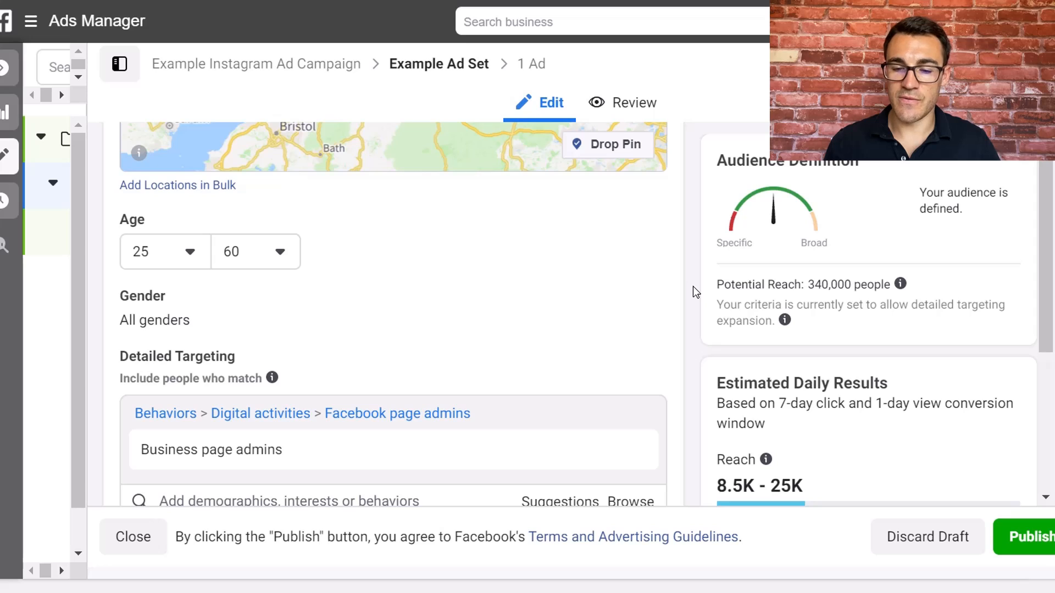
mouse_move(666, 304)
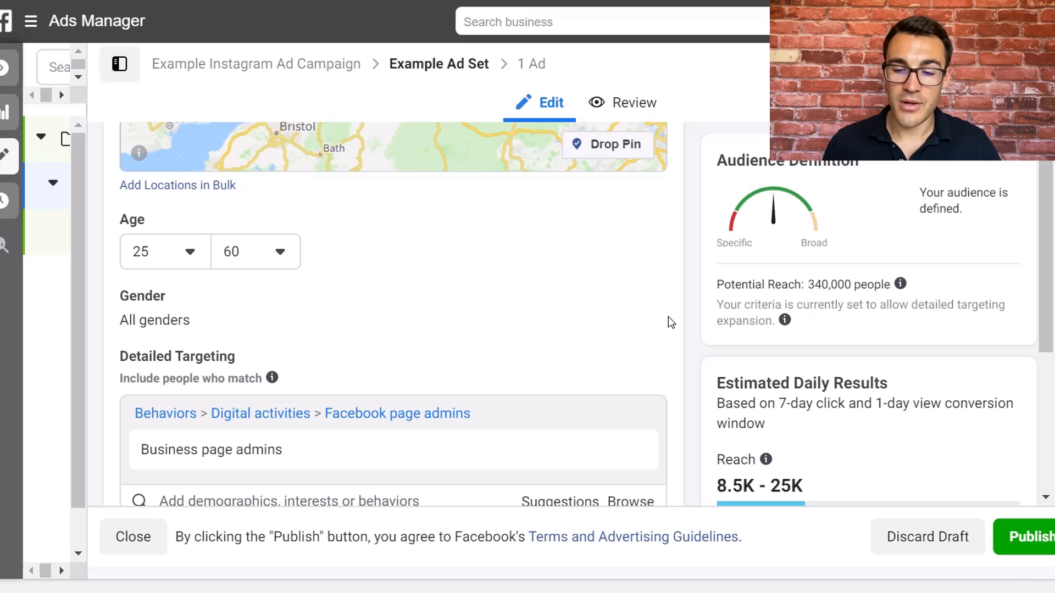
scroll(559, 335, down, 3)
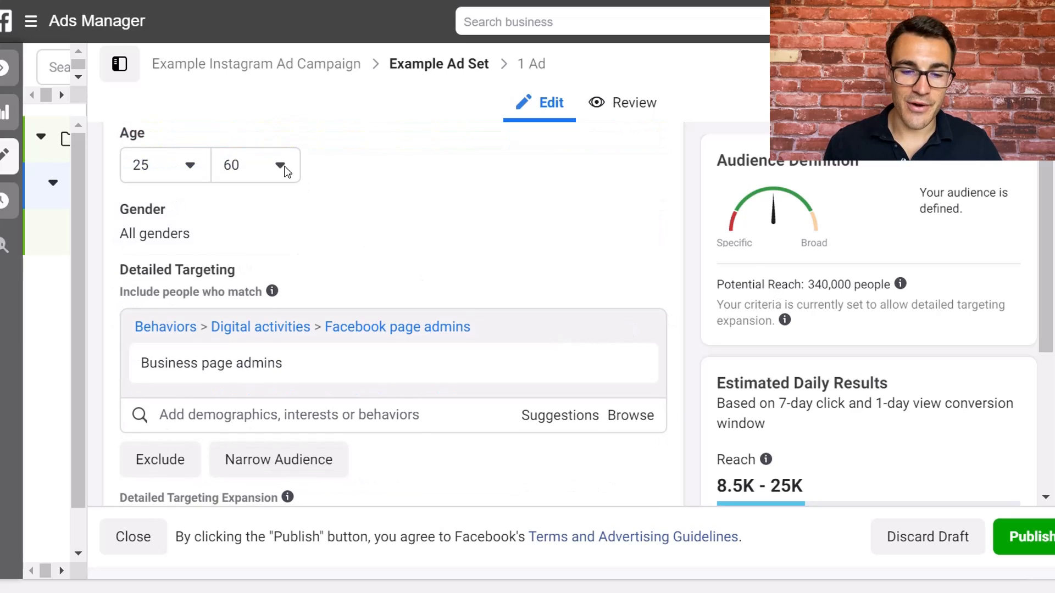
click(285, 168)
scroll(273, 308, up, 10)
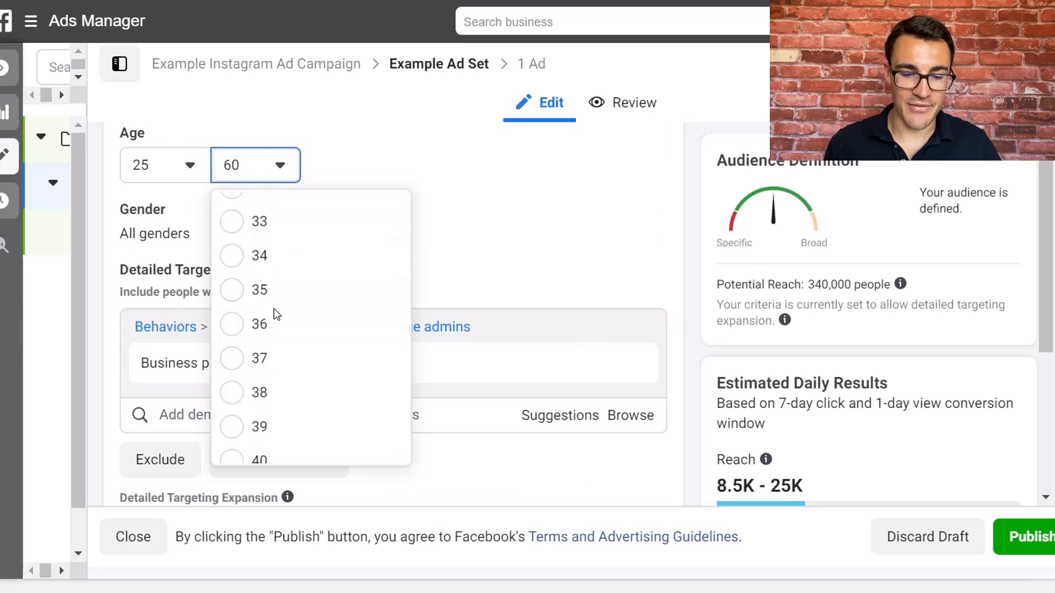
scroll(273, 297, up, 4)
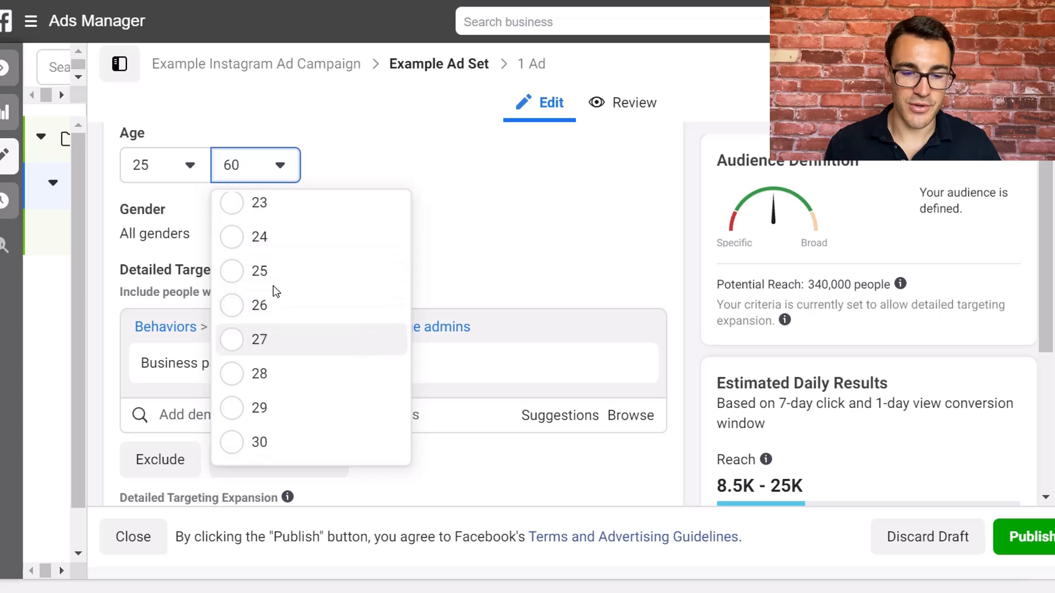
click(253, 446)
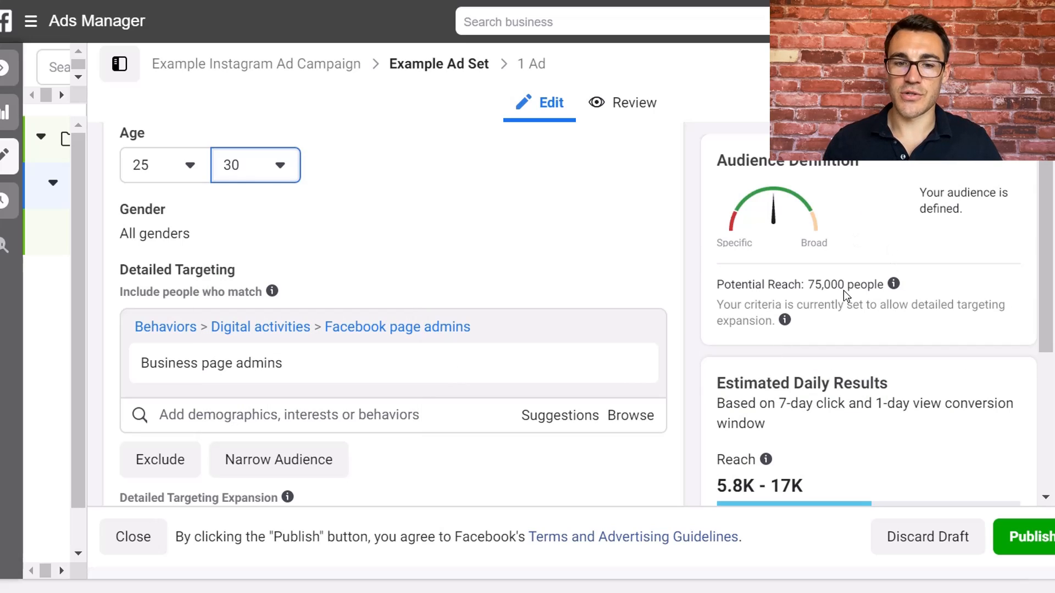
- Set the audience's maximum age back to 60
scroll(280, 242, up, 5)
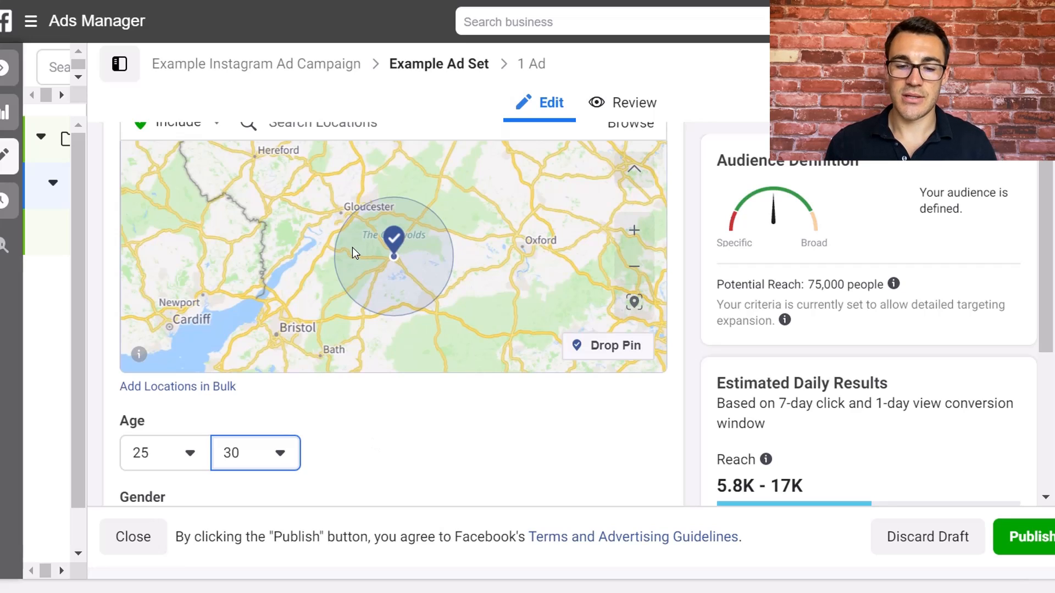
scroll(345, 453, down, 5)
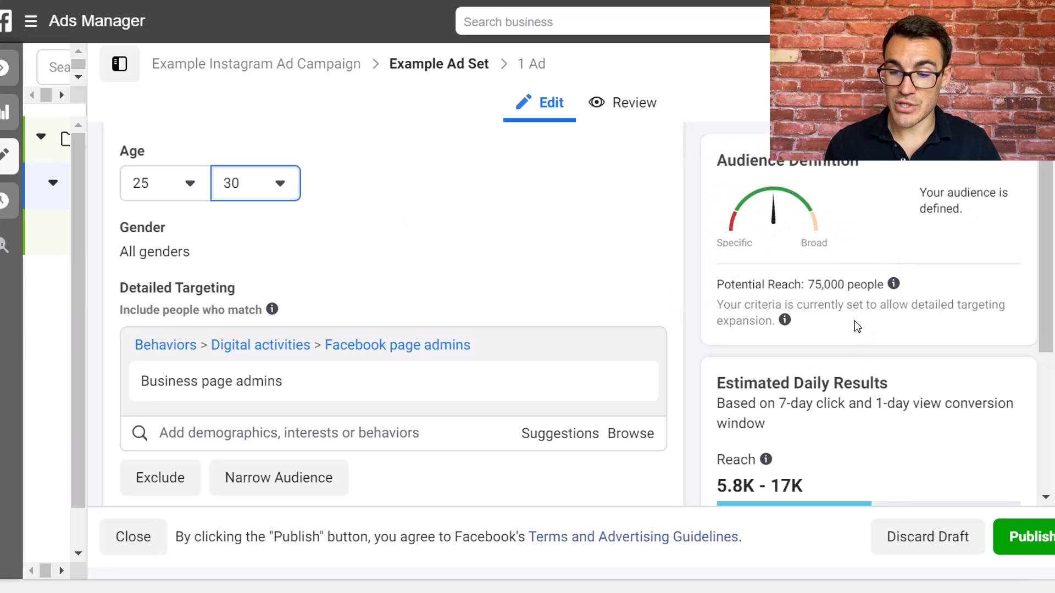
click(279, 181)
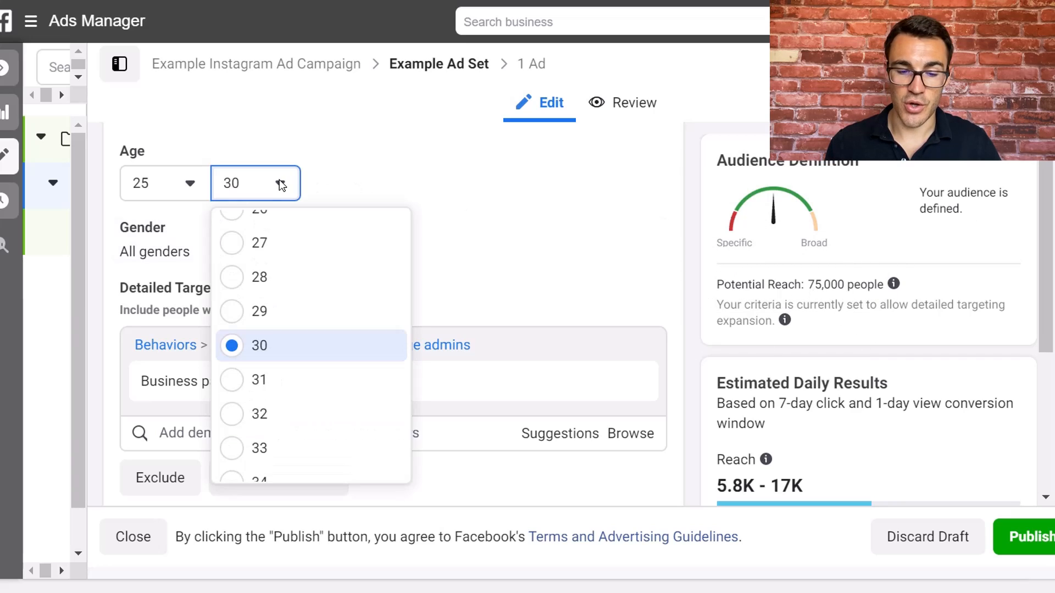
scroll(282, 388, down, 15)
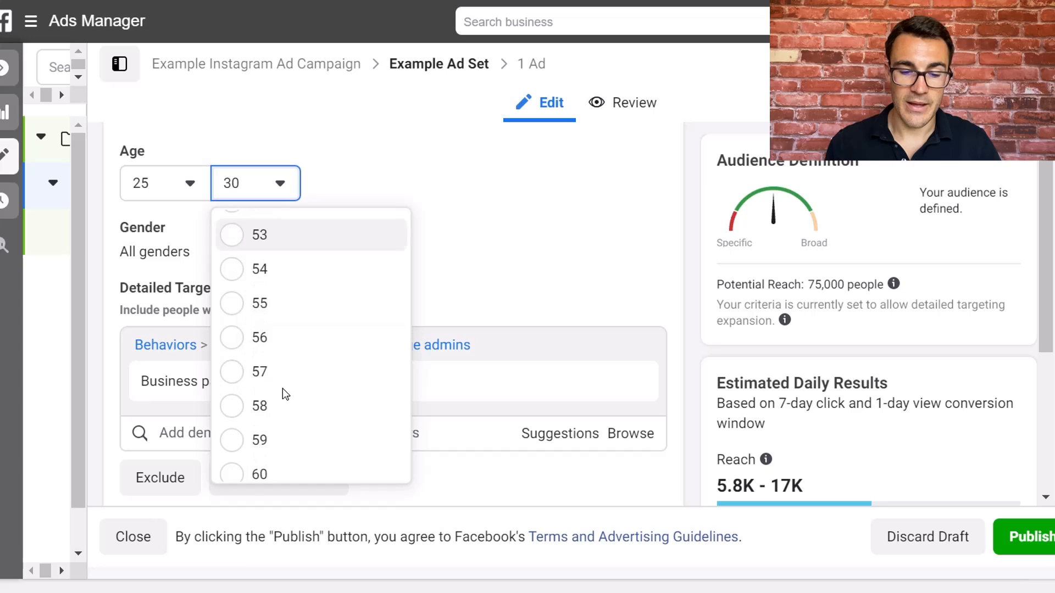
click(250, 291)
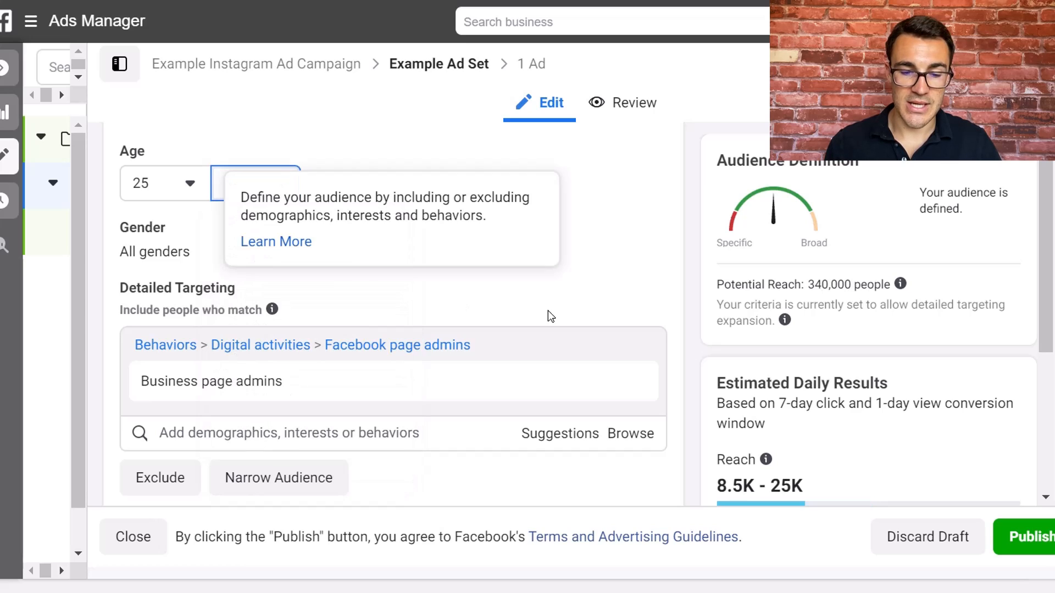
- Review the detailed targeting expansion and language settings, and examine the wider area around the Cirencester radius on the location map
scroll(684, 307, down, 5)
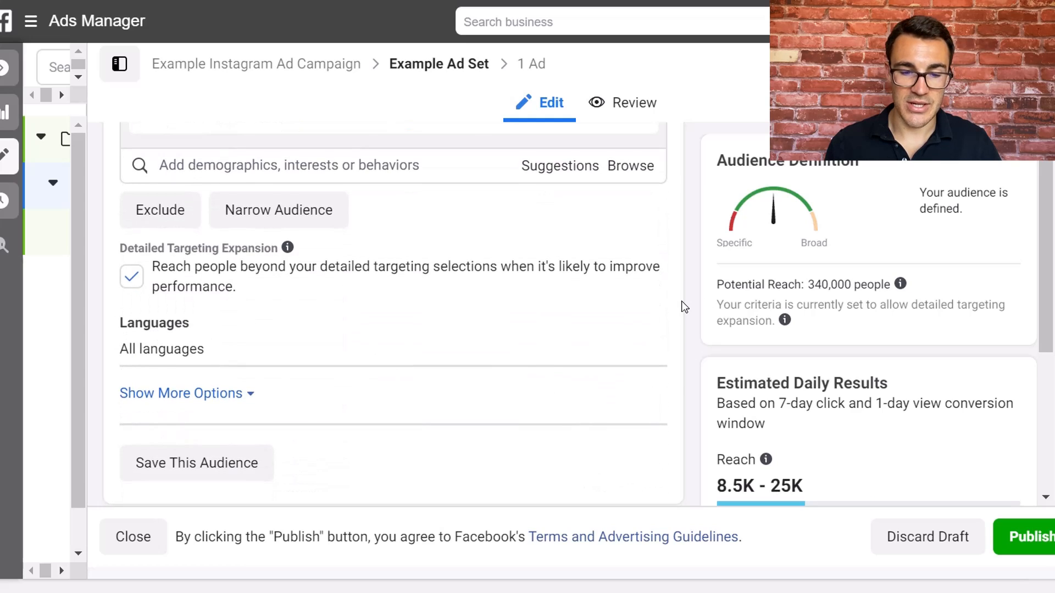
scroll(681, 301, up, 1)
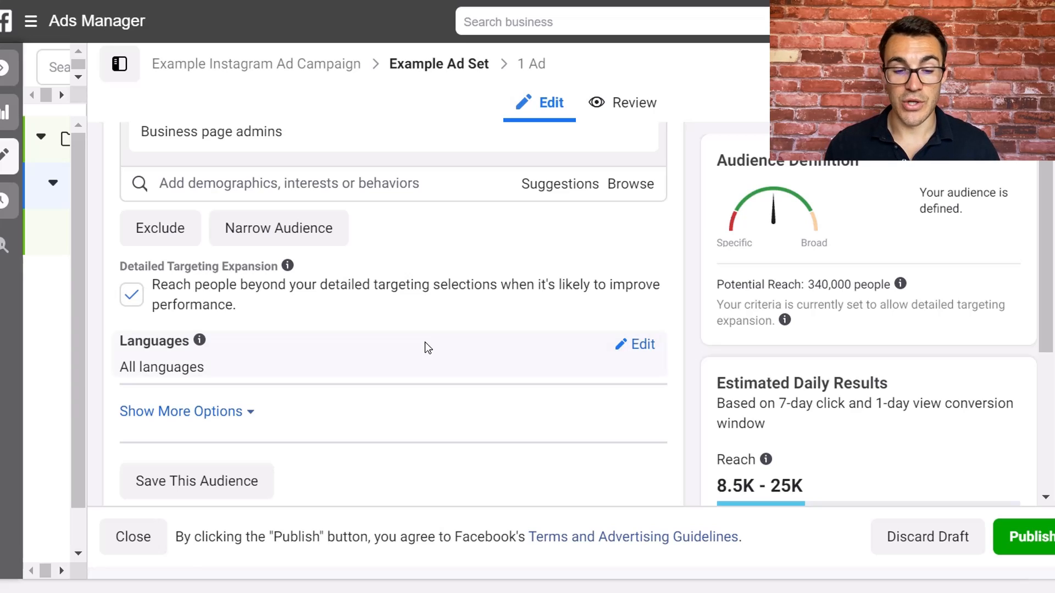
scroll(532, 346, down, 3)
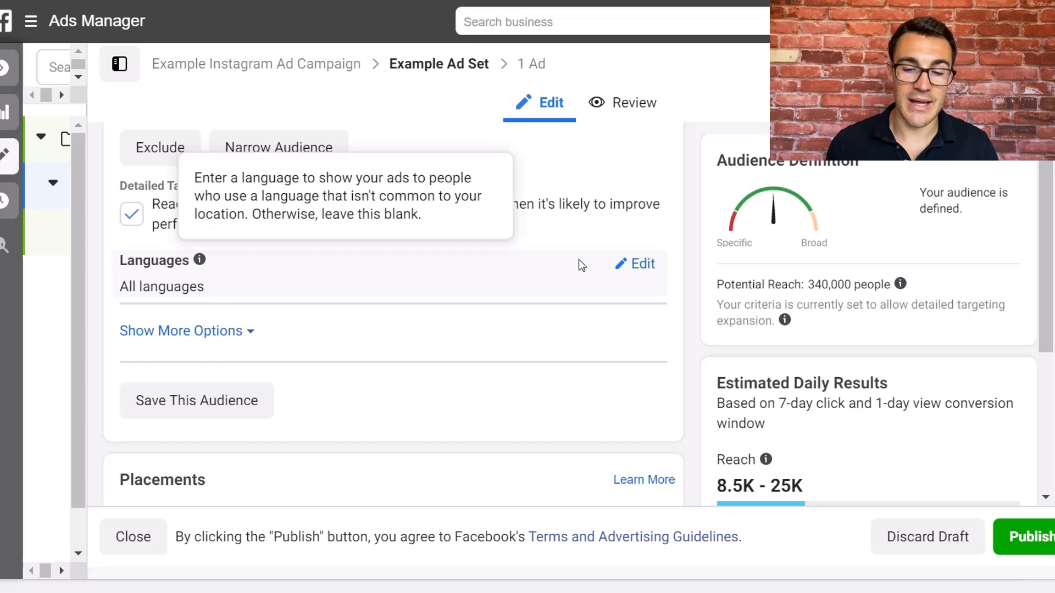
scroll(408, 278, down, 1)
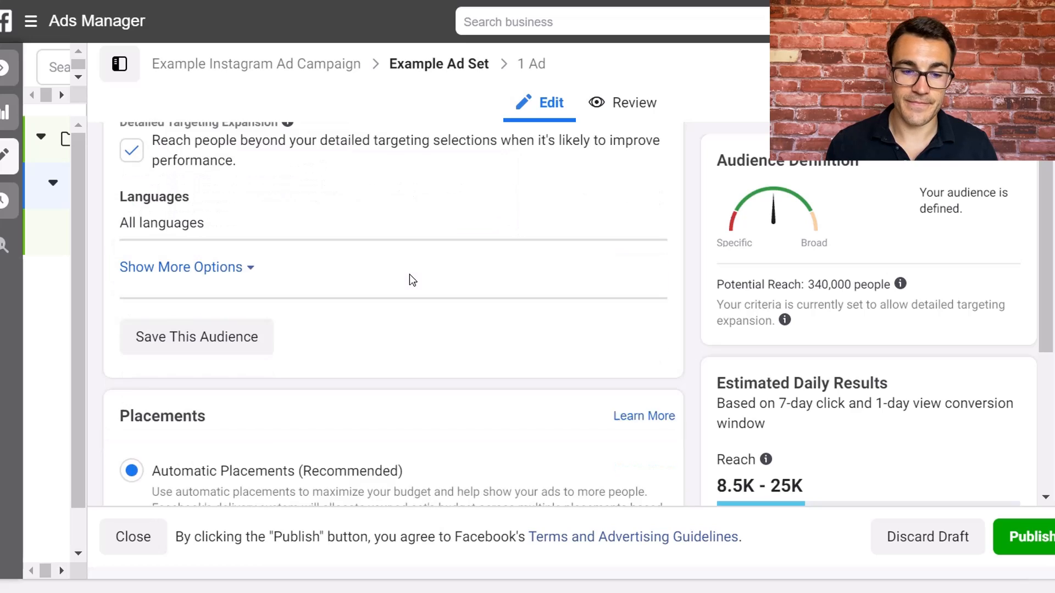
scroll(358, 250, down, 1)
scroll(357, 245, up, 5)
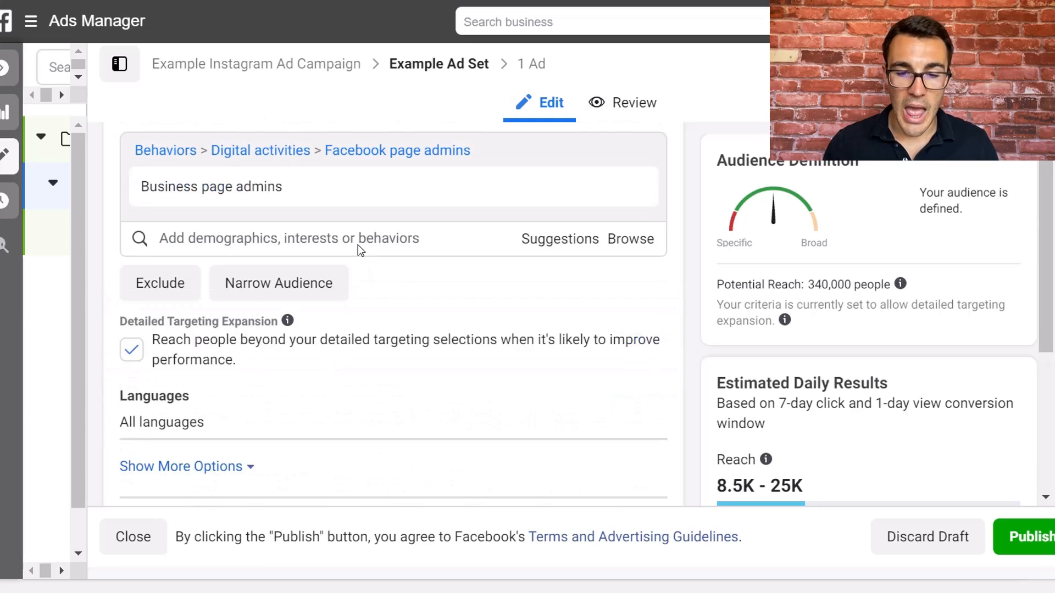
scroll(358, 245, up, 3)
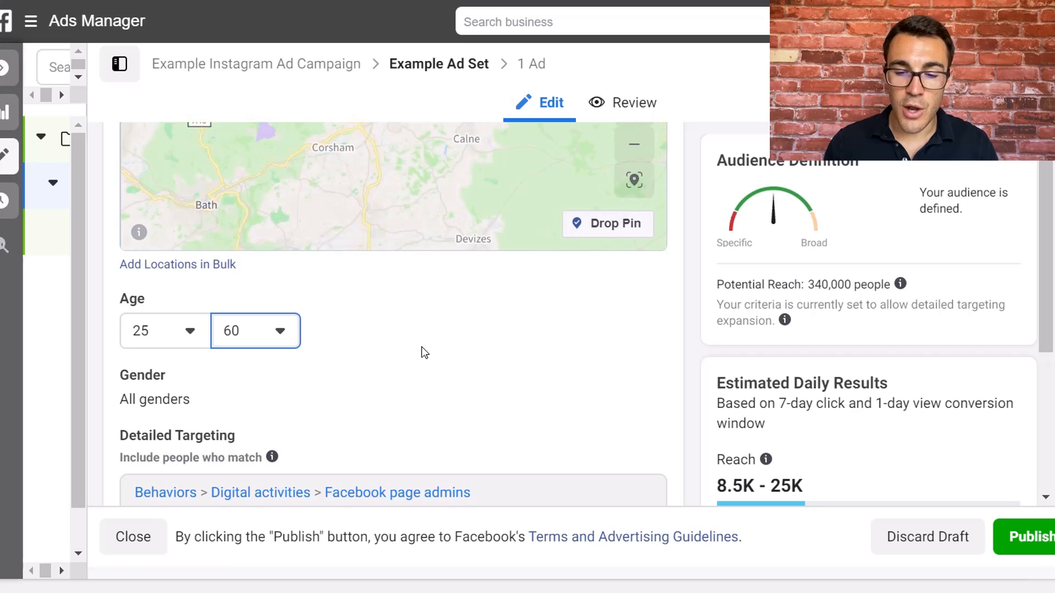
scroll(421, 347, up, 3)
drag(512, 366, 467, 472)
drag(467, 369, 467, 461)
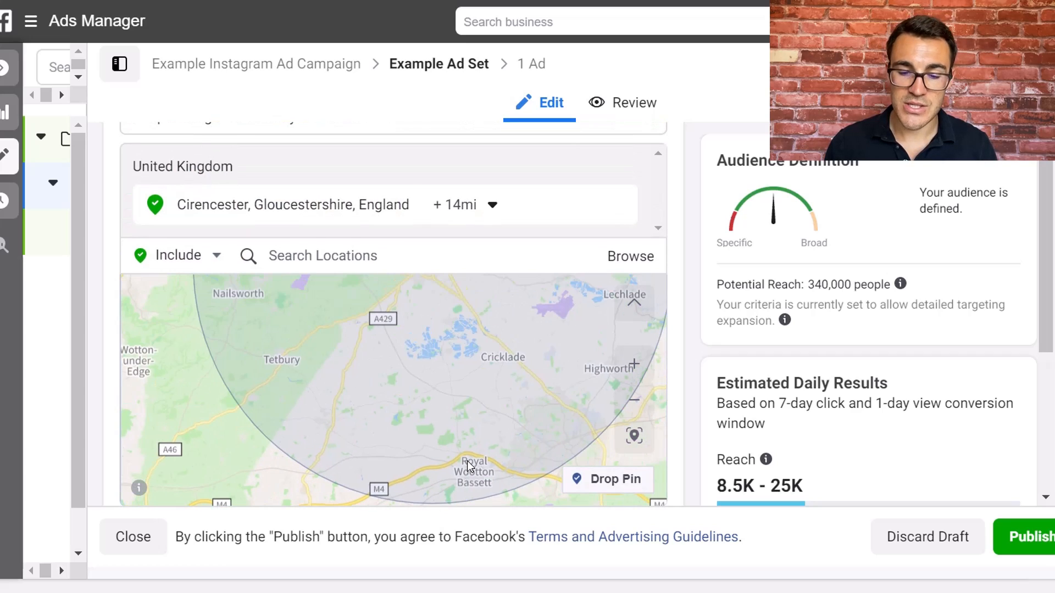
click(634, 400)
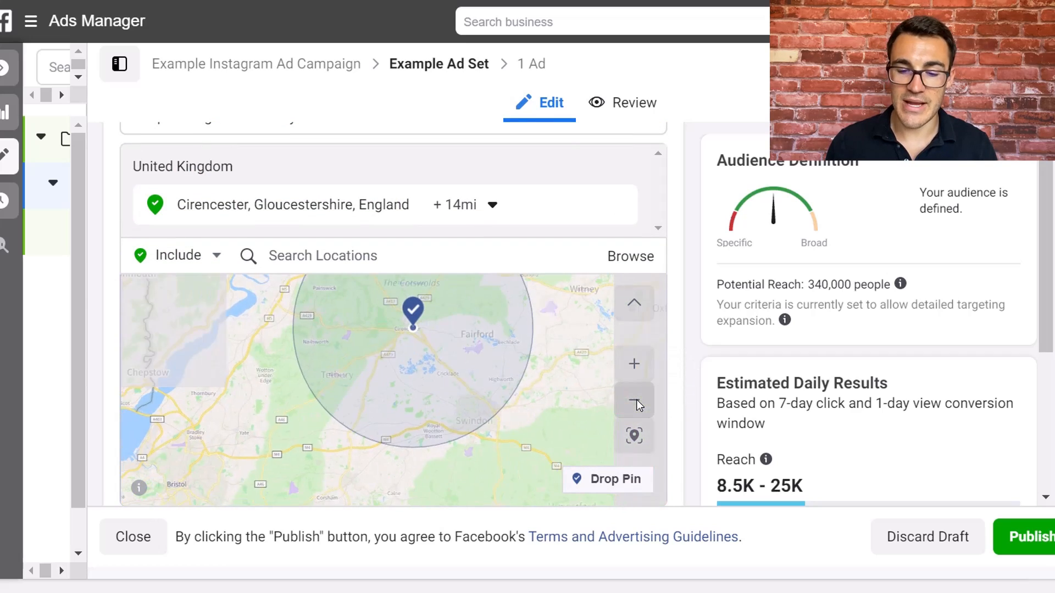
click(634, 400)
scroll(679, 289, down, 5)
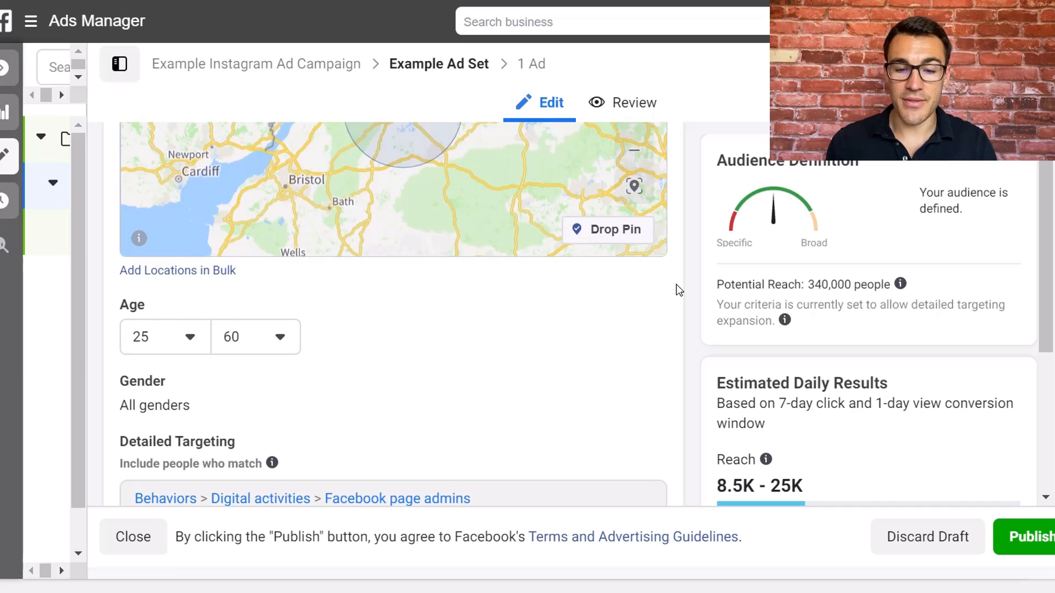
- Switch the ad set to manual placements and remove the Messenger, Audience Network and Facebook platforms, keeping only Instagram
scroll(691, 350, down, 5)
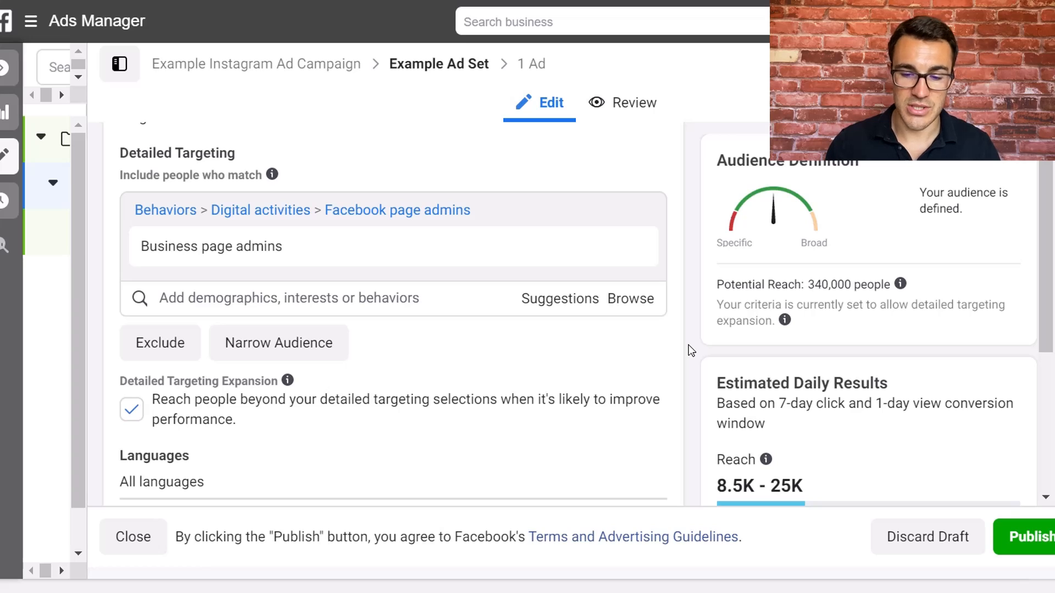
scroll(691, 350, down, 9)
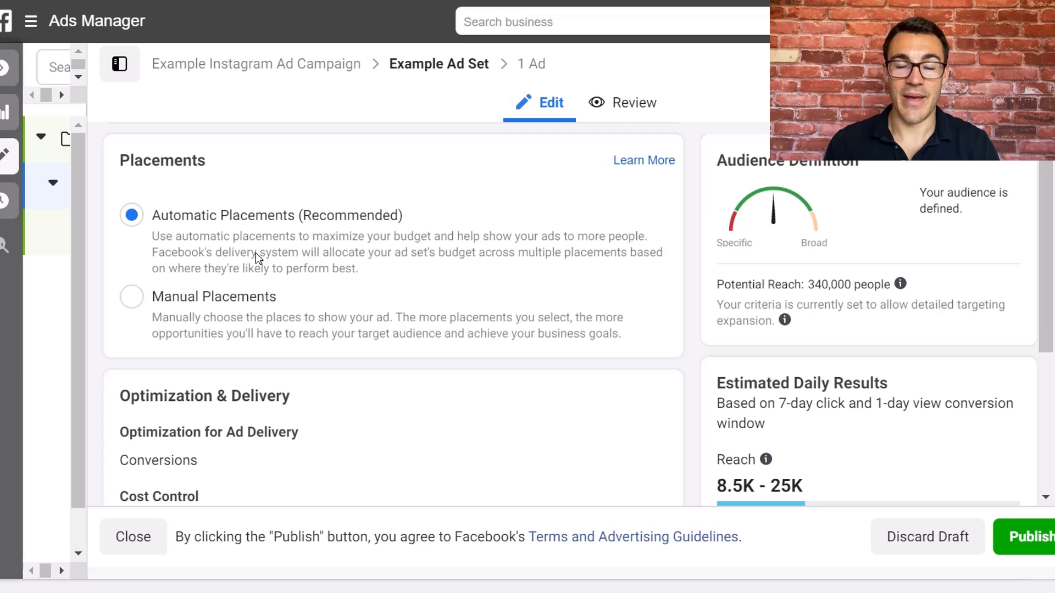
click(132, 297)
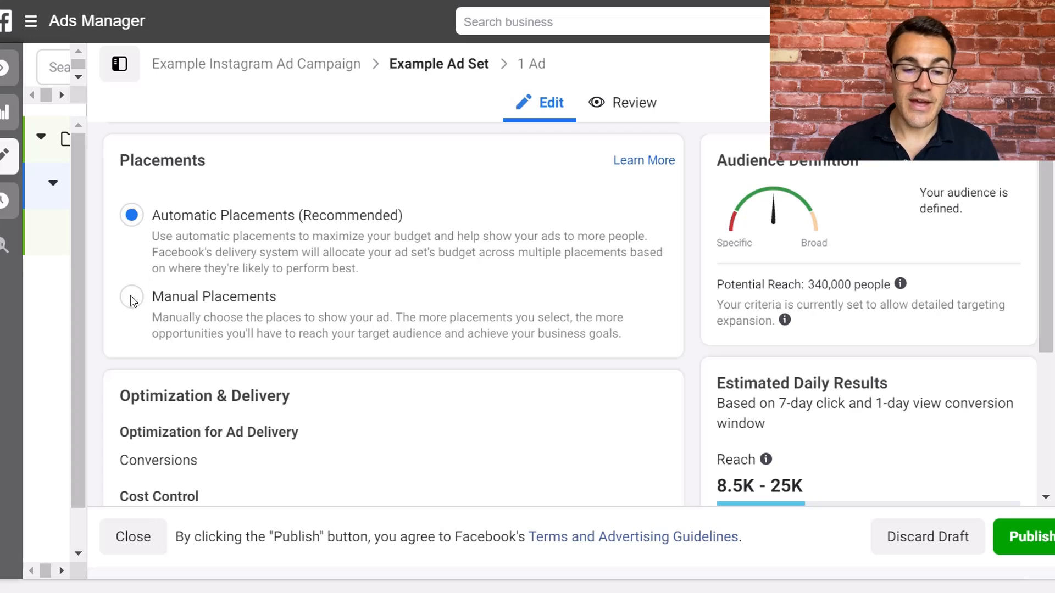
scroll(522, 299, down, 3)
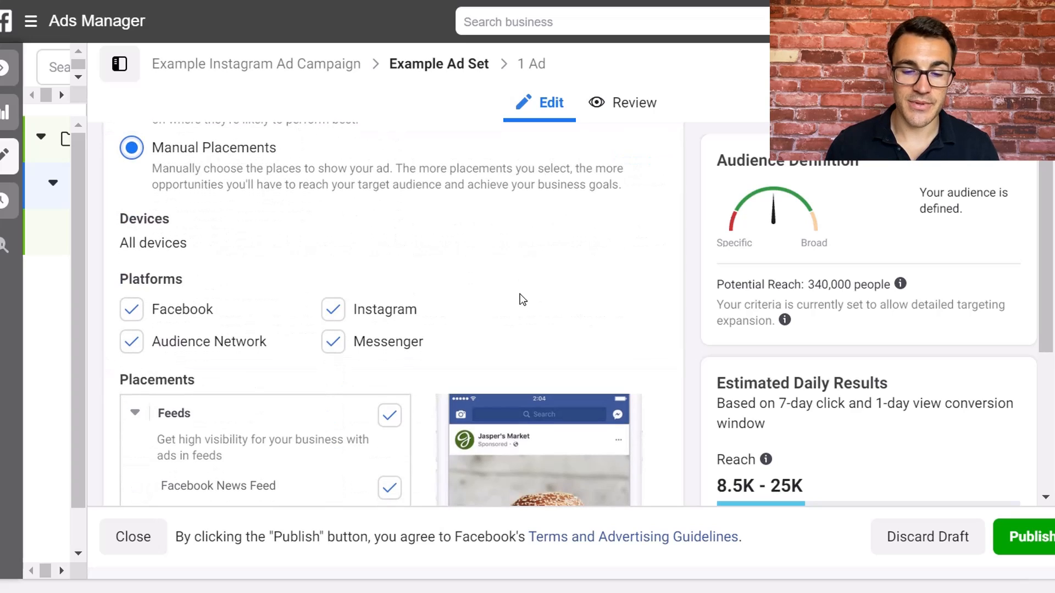
click(334, 343)
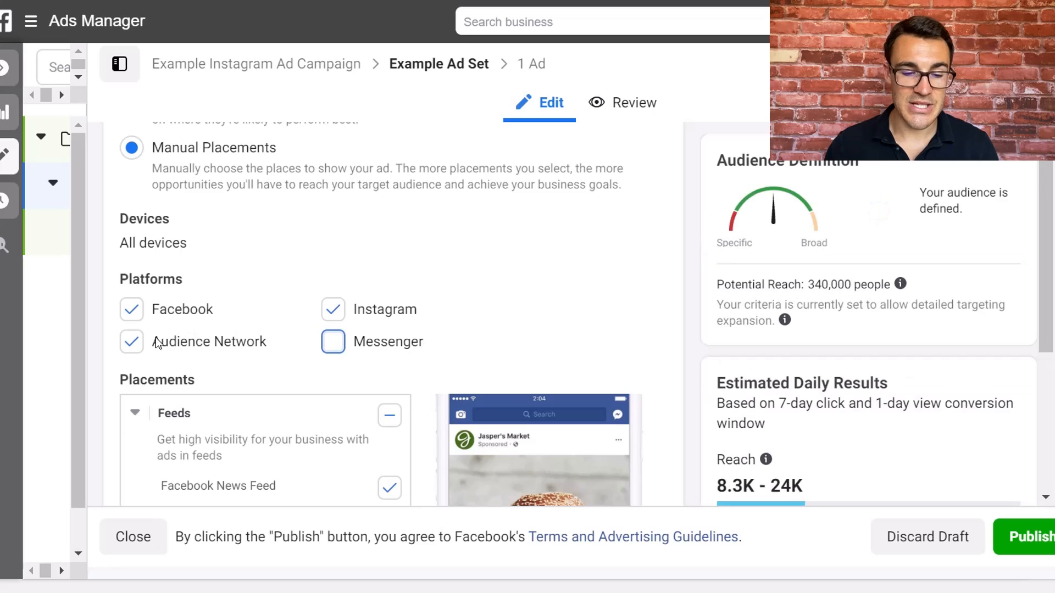
click(132, 342)
click(132, 308)
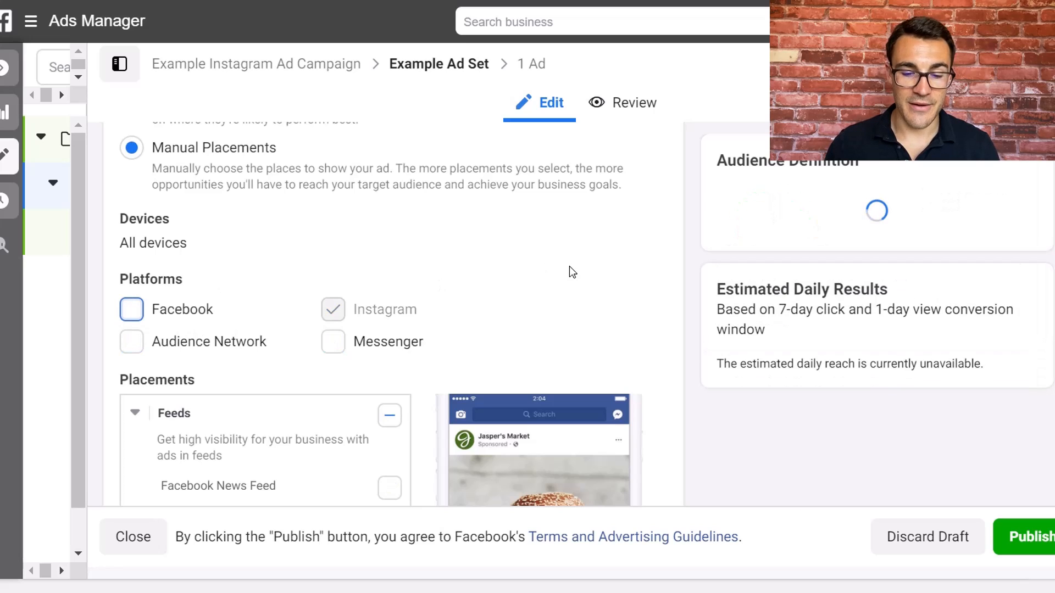
- Examine which individual placements are selected under Feeds, Stories and the other placement groups, including their previews
scroll(467, 220, down, 2)
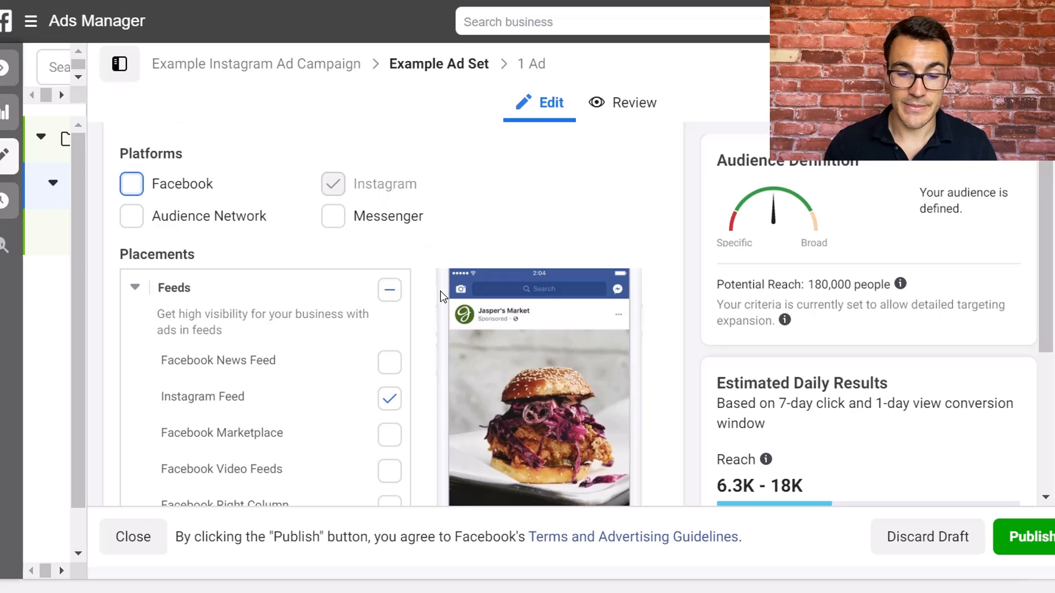
scroll(444, 297, down, 2)
scroll(393, 320, down, 1)
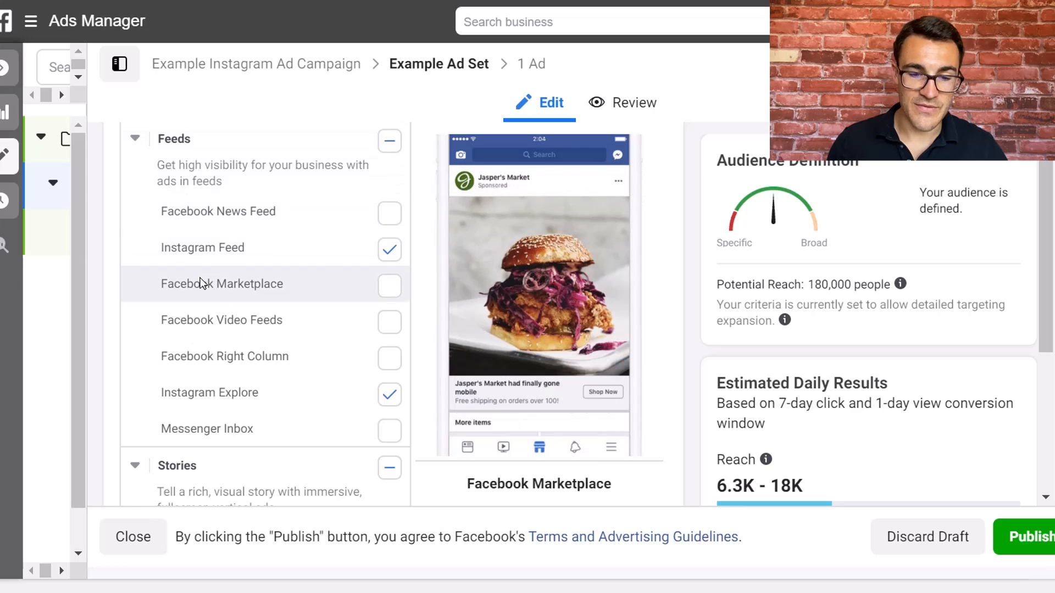
scroll(201, 277, down, 1)
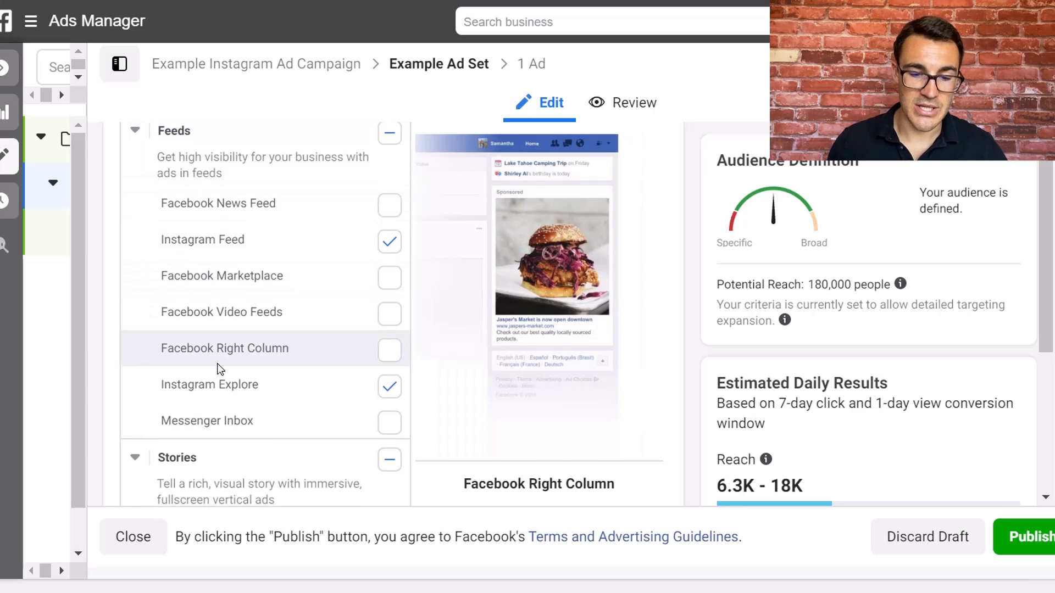
scroll(197, 392, down, 3)
scroll(196, 392, down, 10)
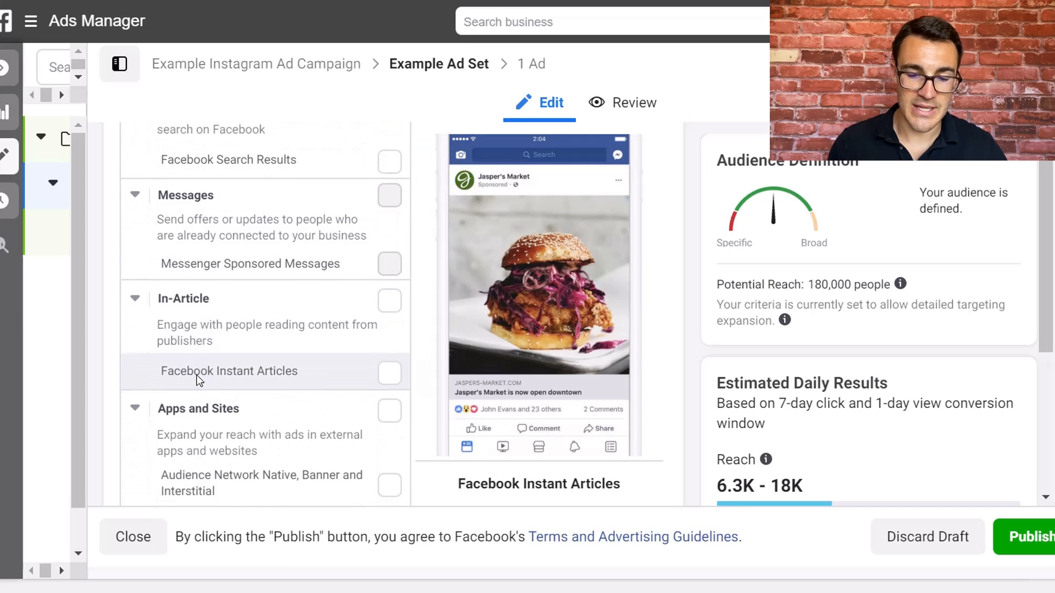
scroll(212, 358, up, 5)
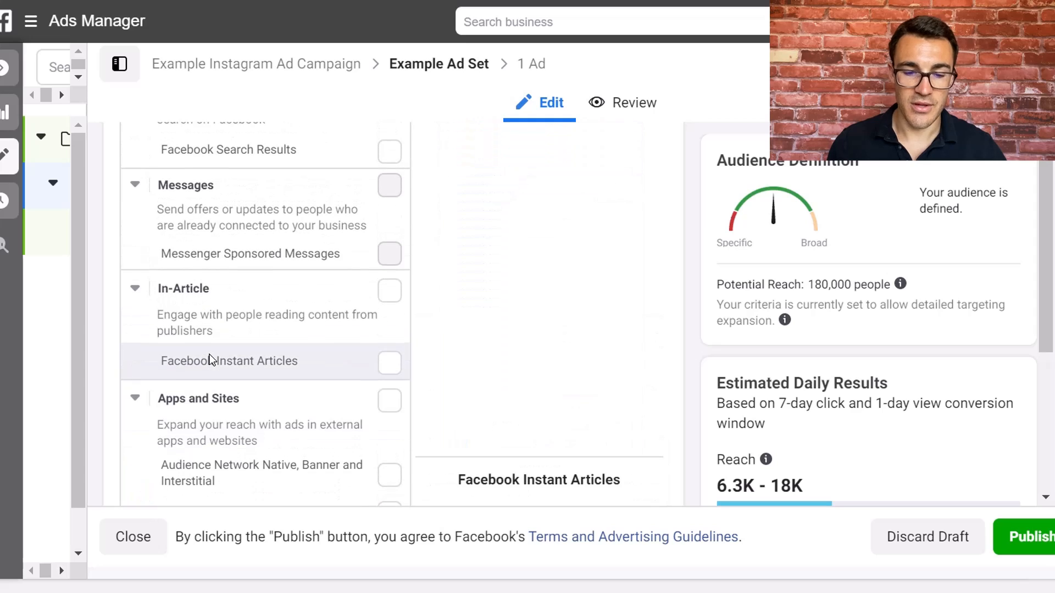
scroll(325, 297, up, 5)
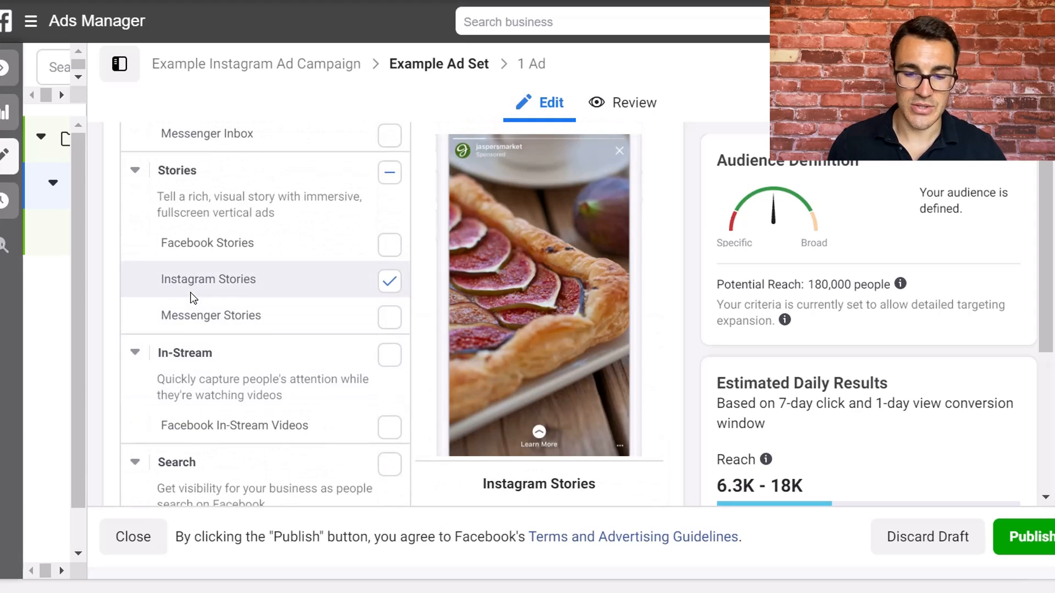
scroll(329, 247, up, 1)
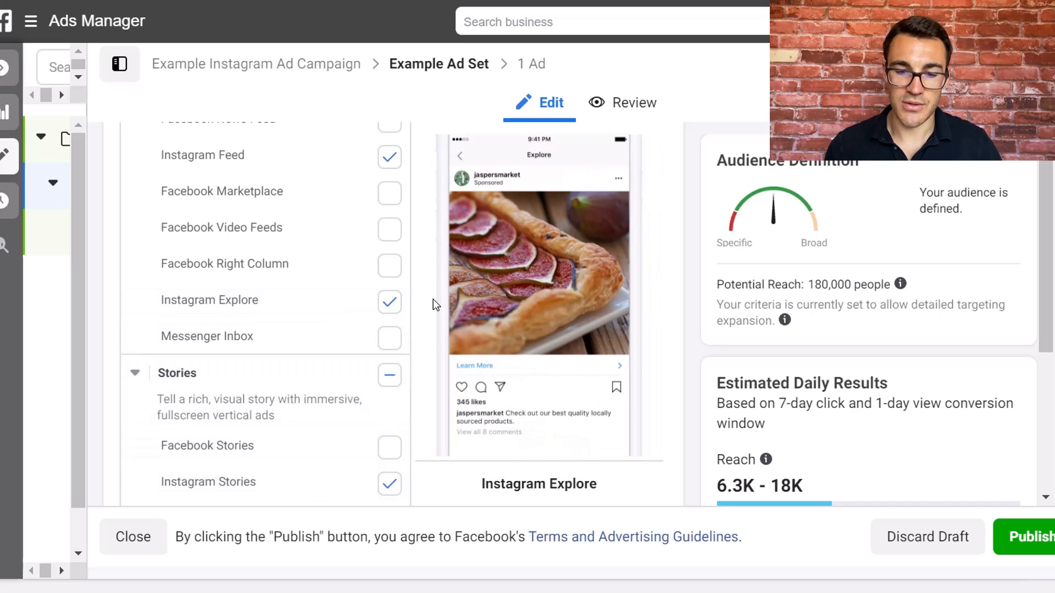
scroll(427, 304, down, 1)
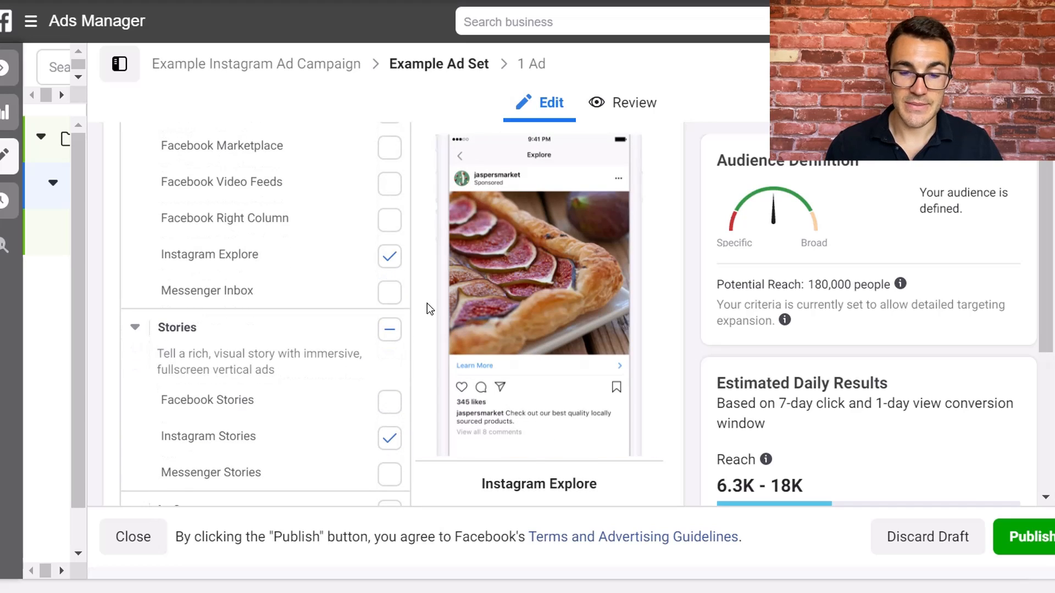
- Review the selected Instagram Feed, Explore and Stories placements and the ad set's Optimization & Delivery settings
scroll(427, 303, up, 3)
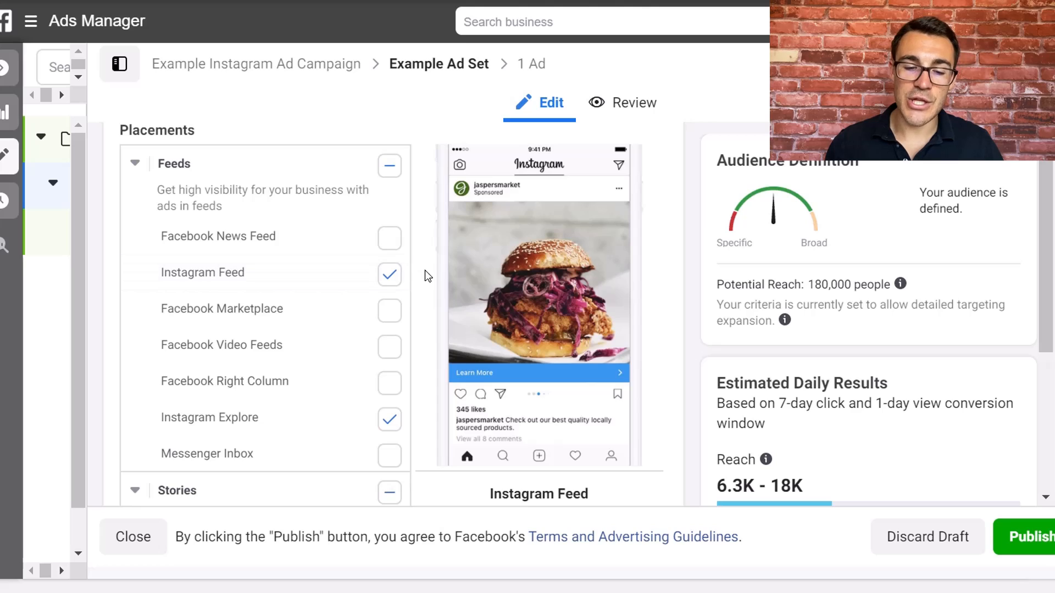
scroll(428, 275, down, 5)
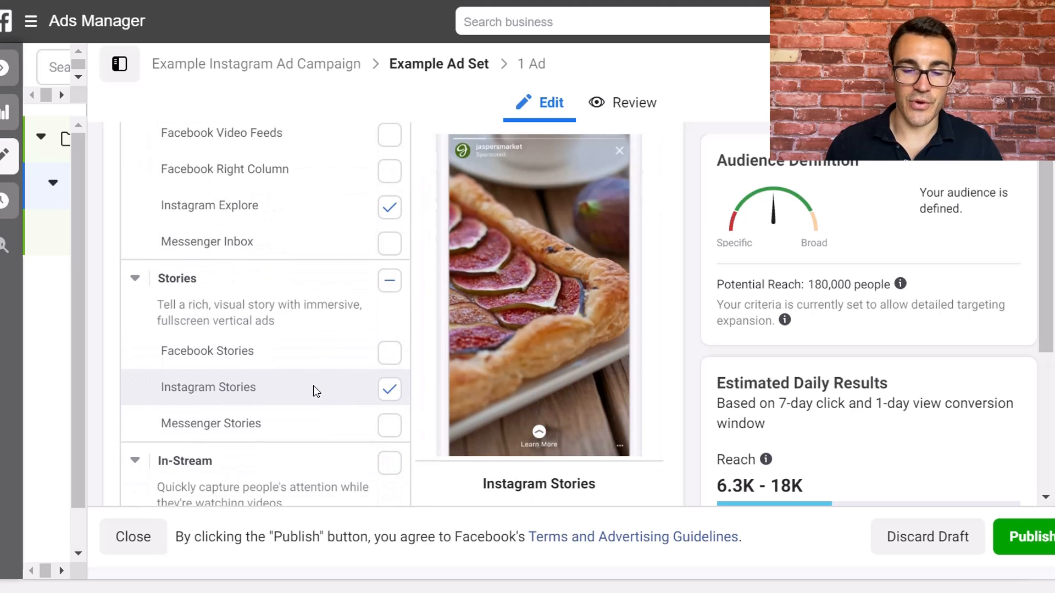
scroll(317, 391, up, 4)
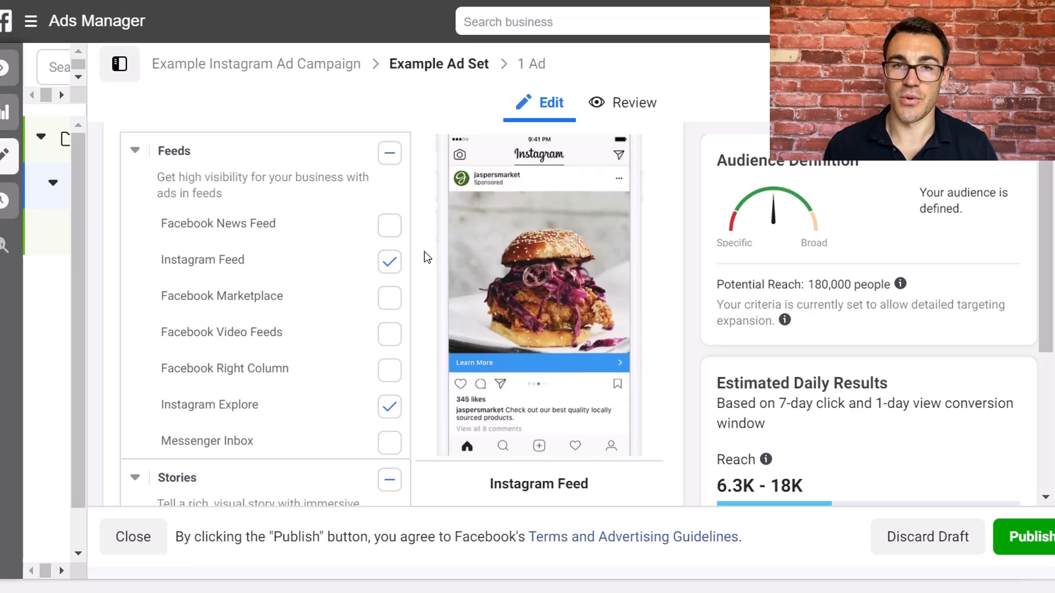
scroll(425, 253, down, 7)
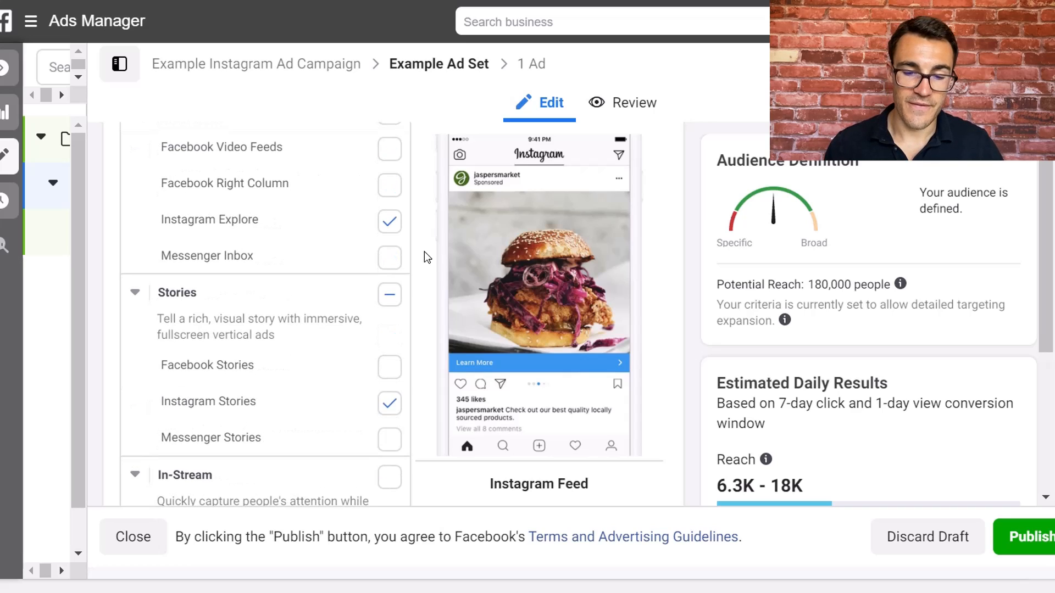
scroll(424, 252, down, 10)
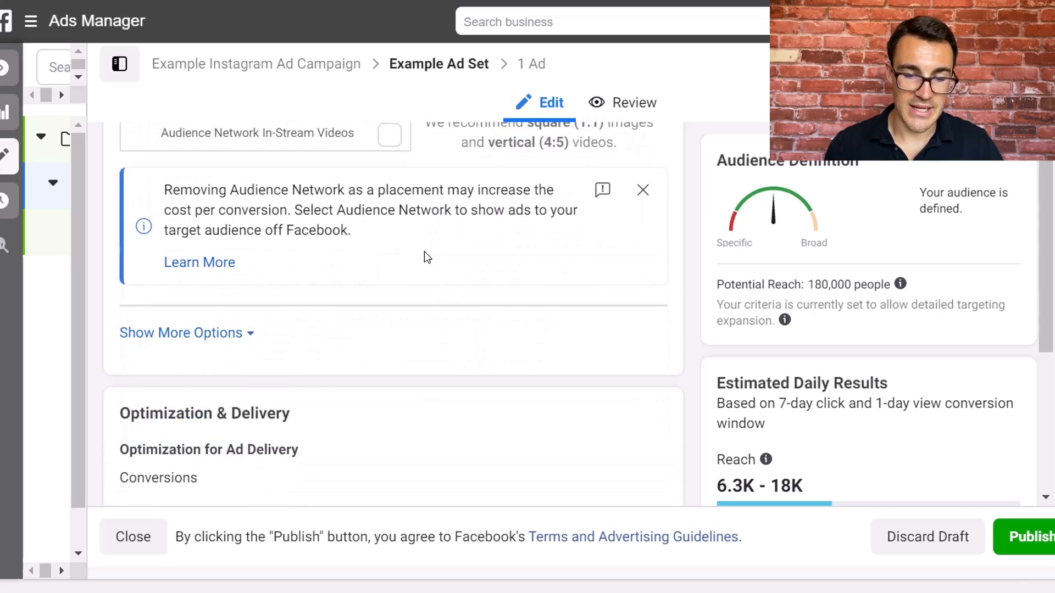
scroll(424, 251, down, 3)
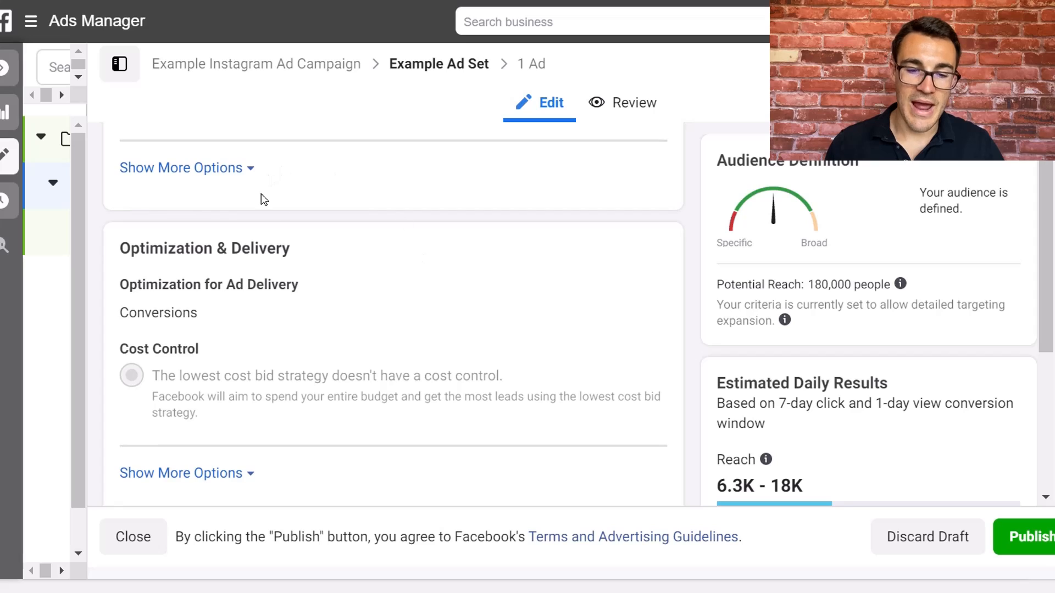
scroll(384, 216, down, 1)
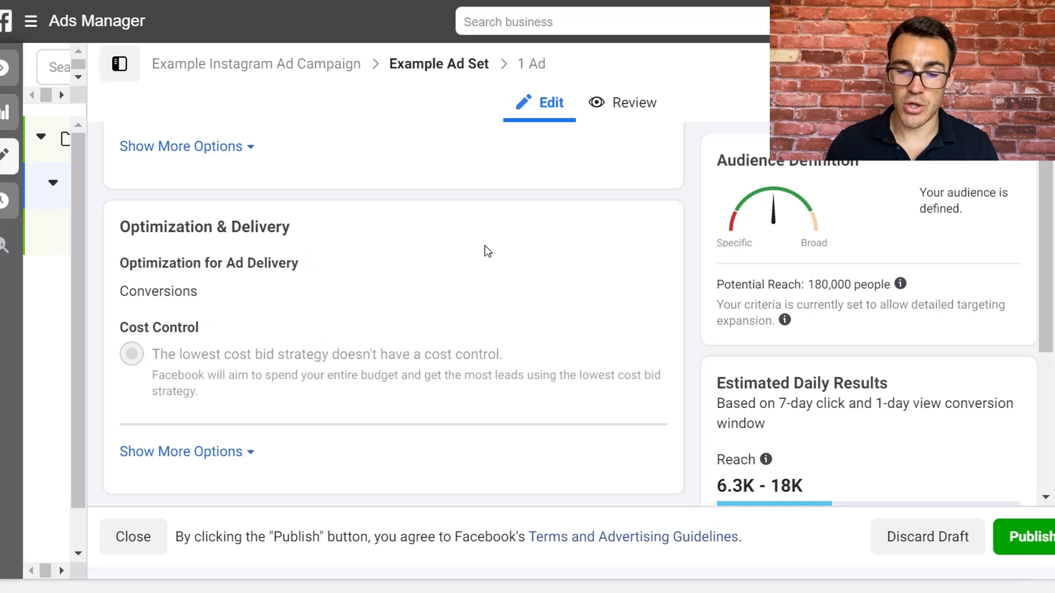
scroll(697, 224, up, 20)
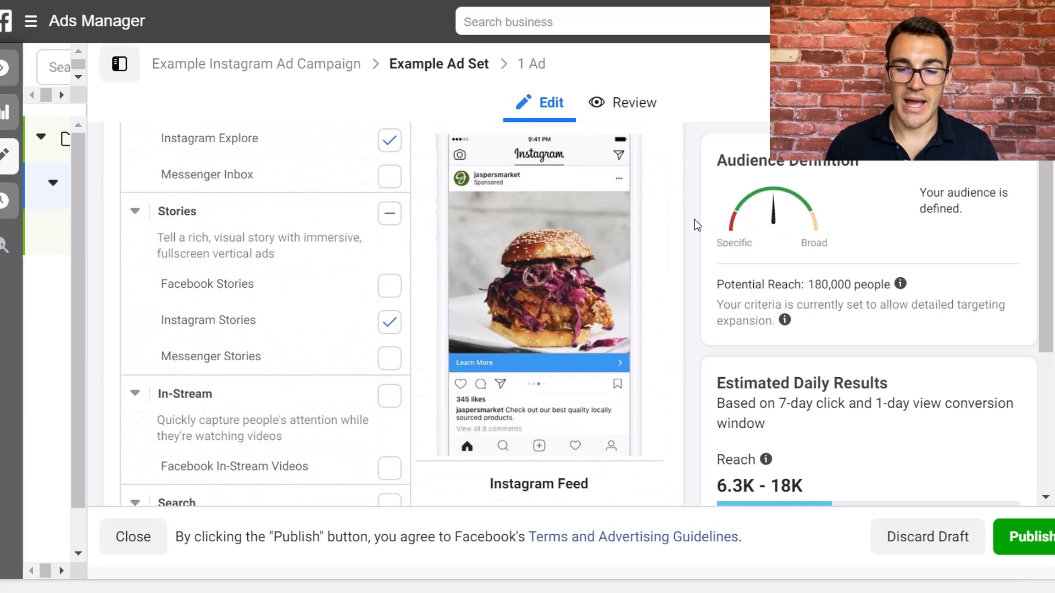
scroll(696, 222, up, 20)
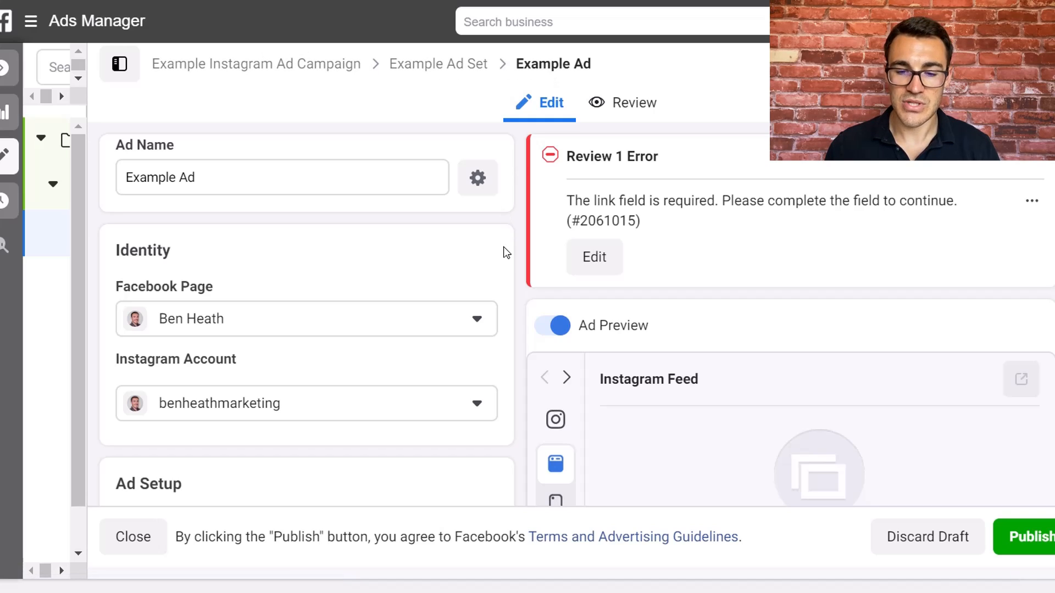
- Review the Example Ad's identity, format, media, primary text, destination, call to action and branded content settings
scroll(512, 256, down, 9)
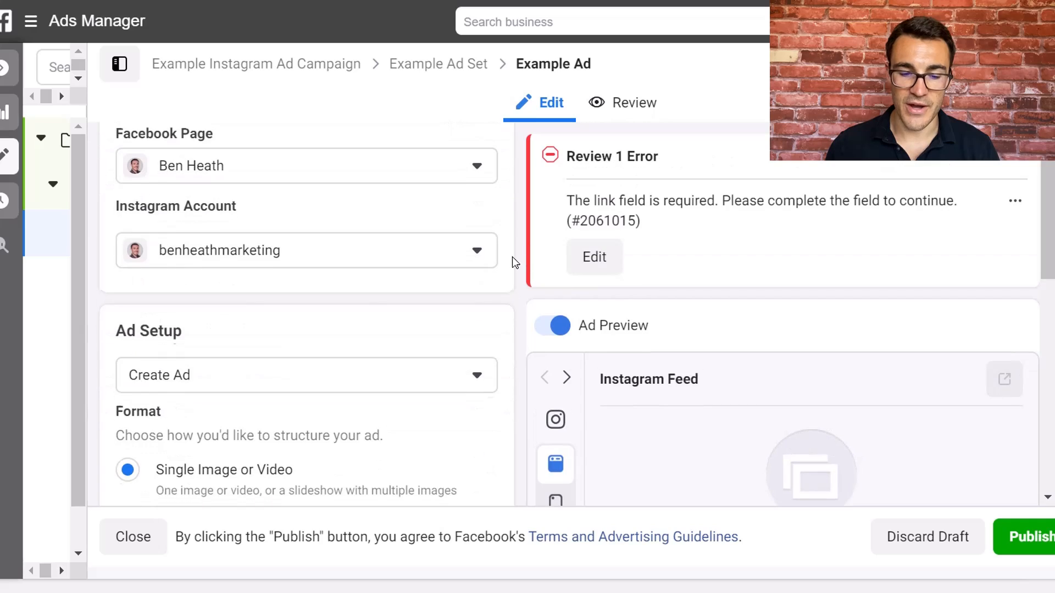
scroll(515, 282, down, 8)
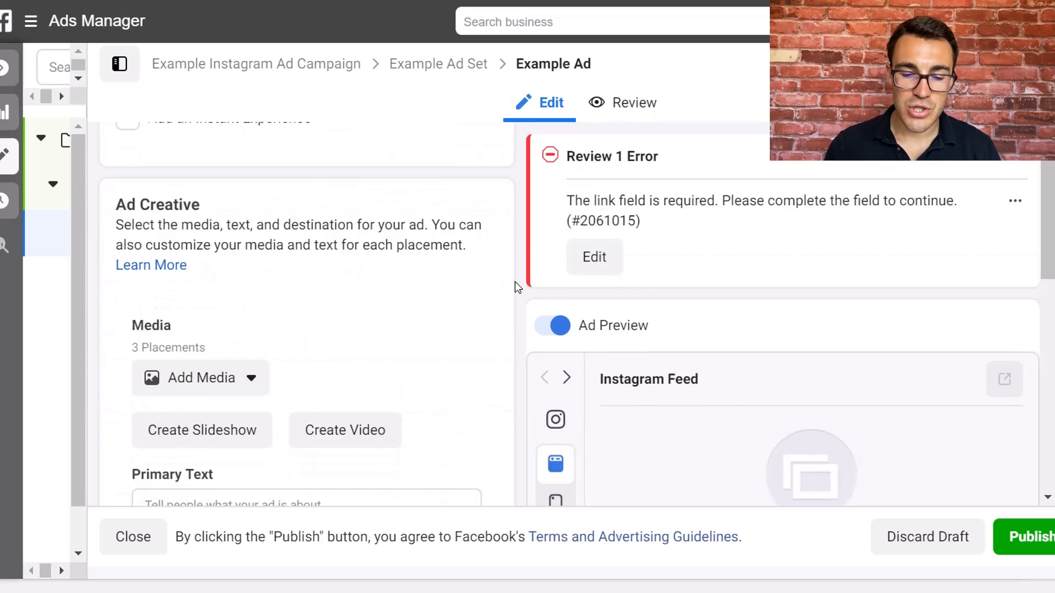
scroll(515, 281, down, 3)
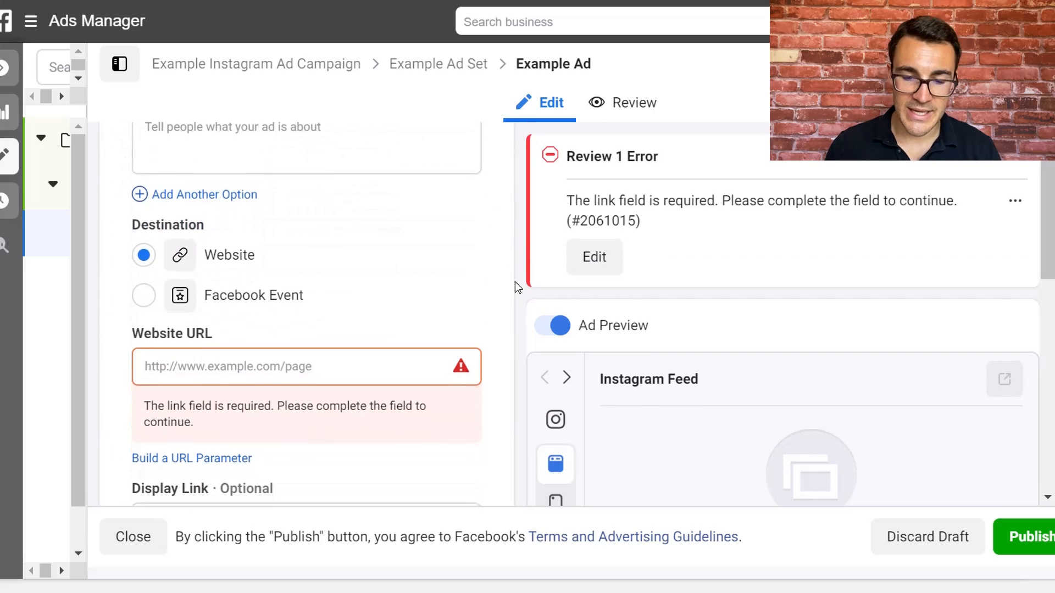
scroll(516, 282, up, 1)
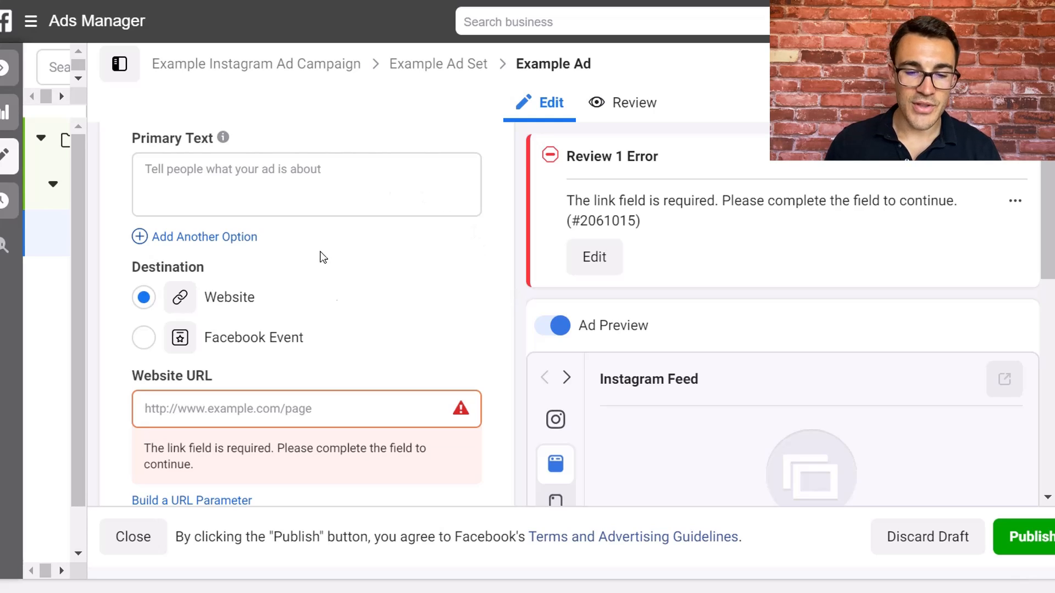
scroll(369, 297, up, 2)
scroll(338, 280, down, 7)
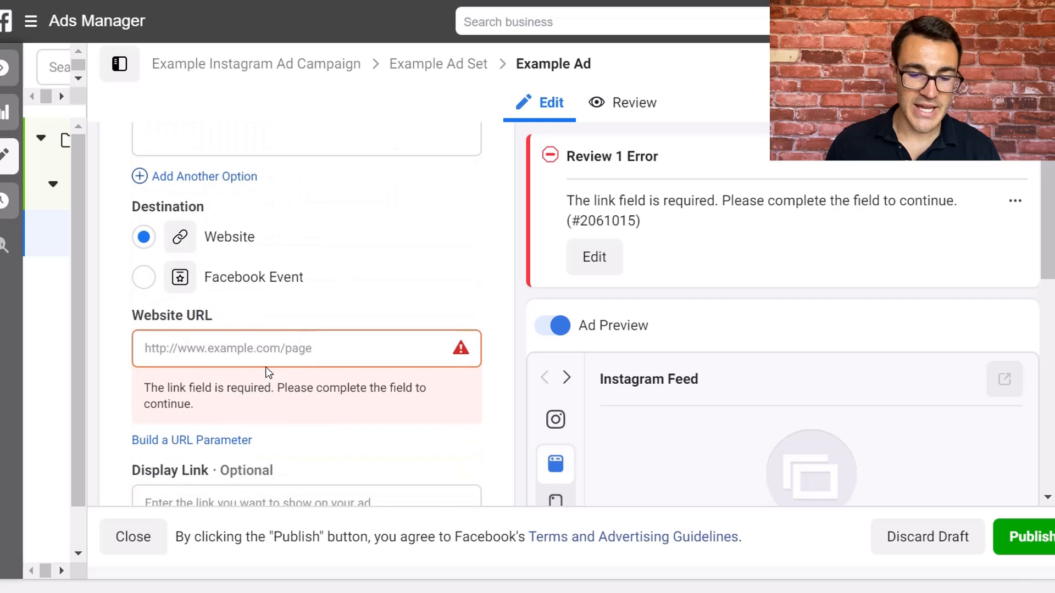
scroll(272, 372, down, 8)
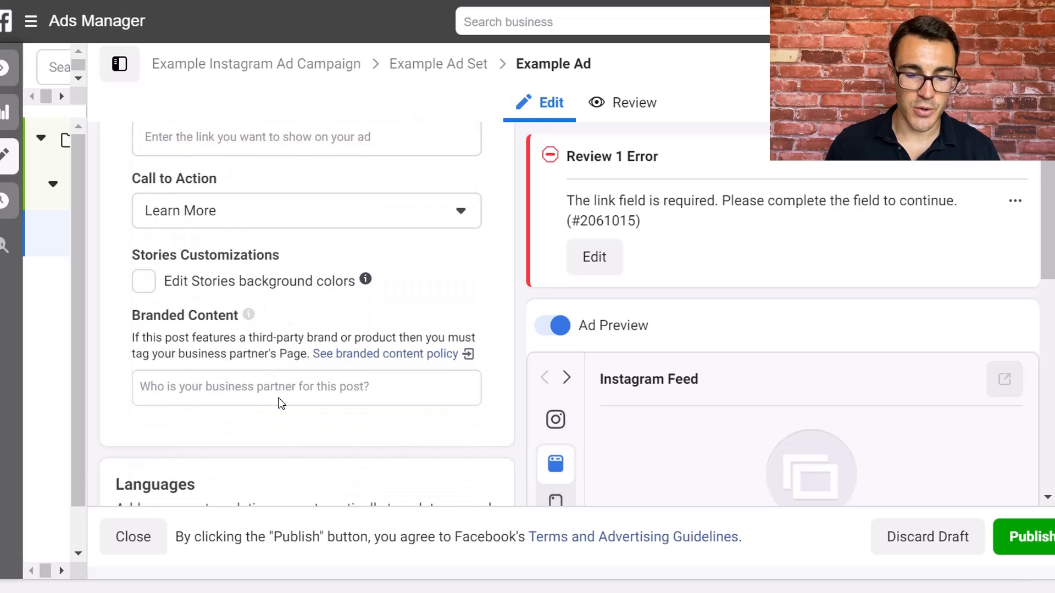
- Add the 1000 × 563 stock photo of two people working among boxes as the ad's image for all placements
scroll(279, 404, up, 10)
scroll(279, 404, up, 7)
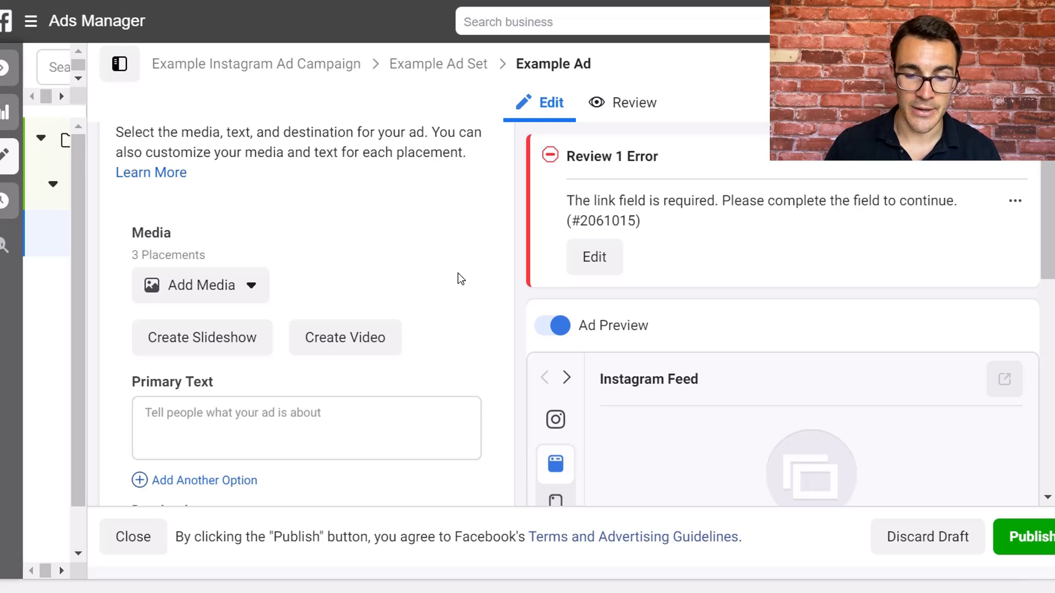
scroll(495, 348, down, 1)
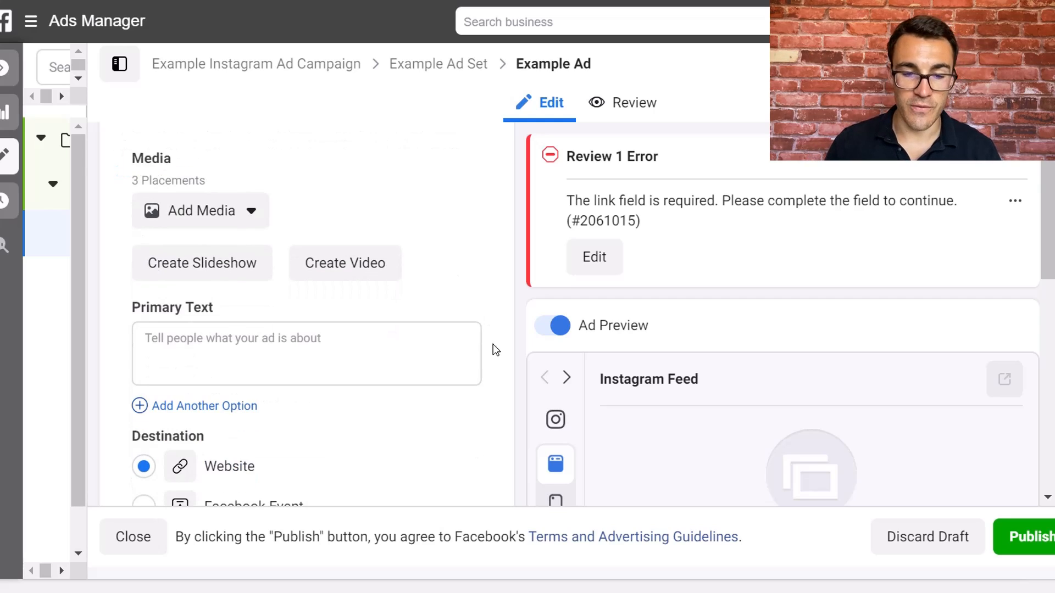
scroll(329, 248, up, 1)
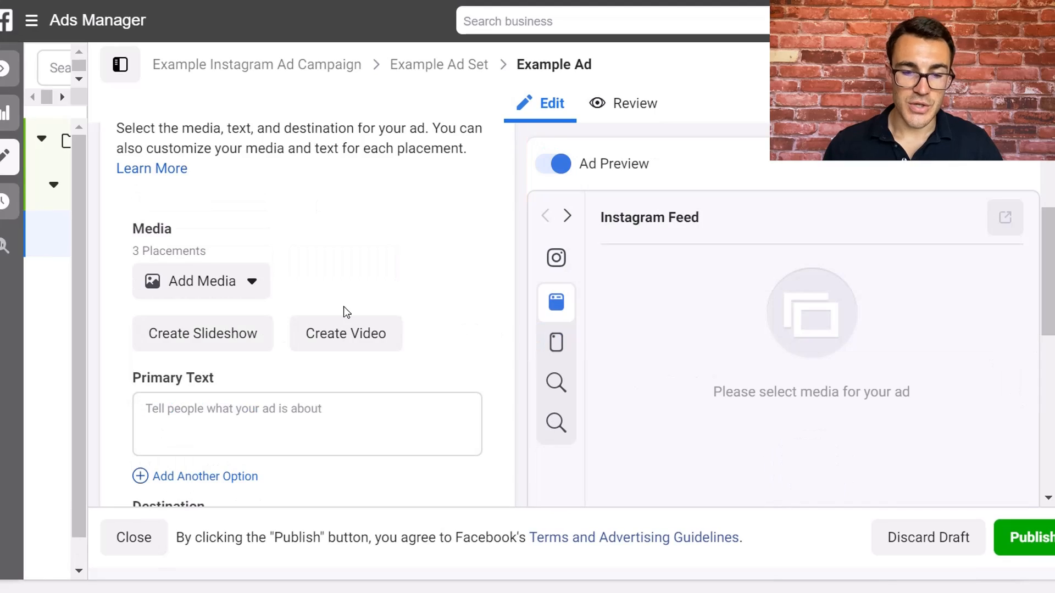
click(245, 280)
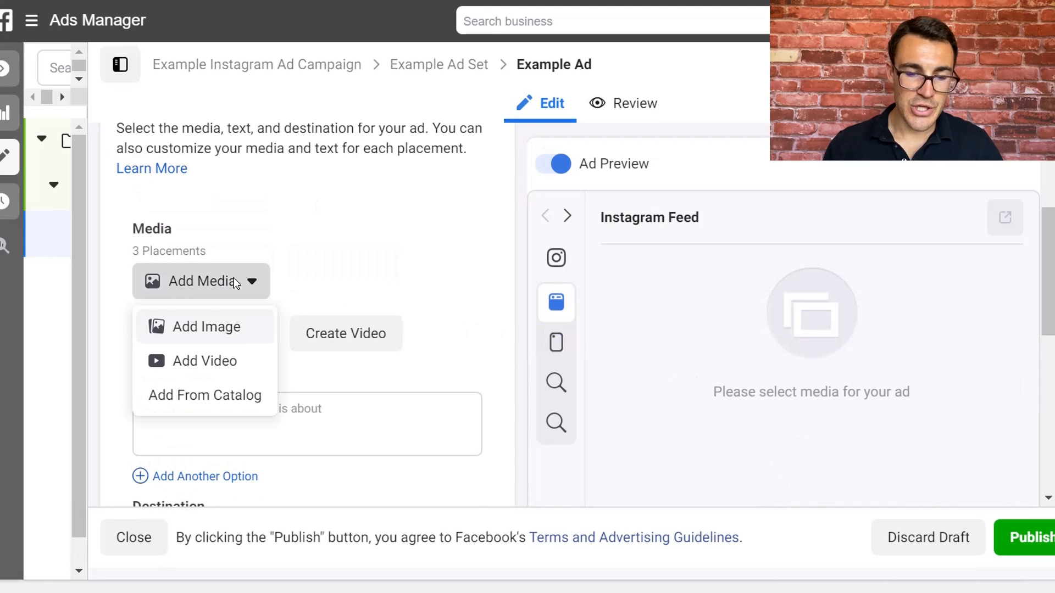
click(225, 326)
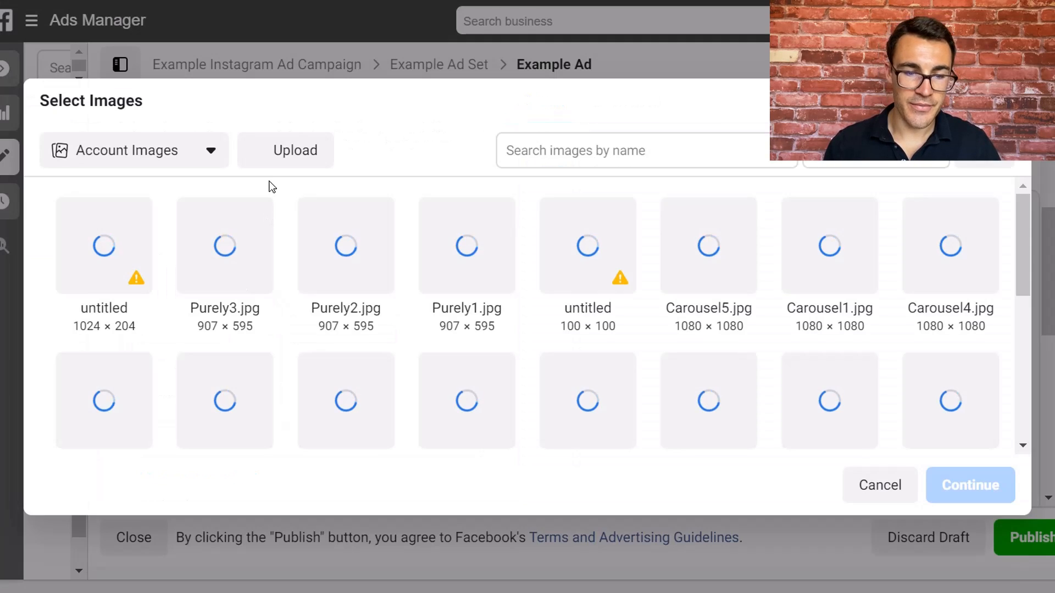
click(201, 159)
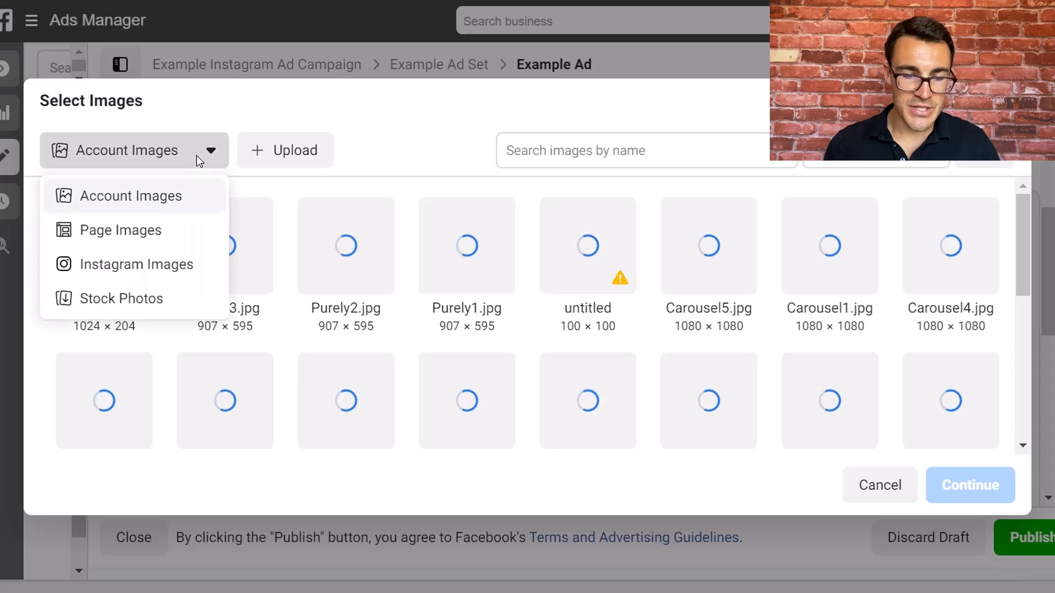
click(156, 299)
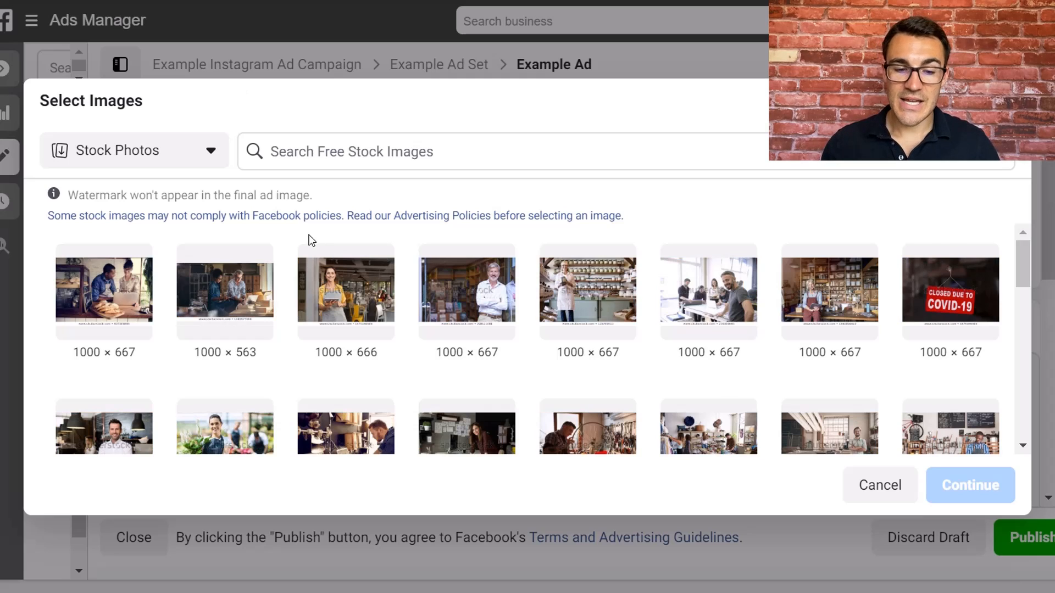
click(228, 305)
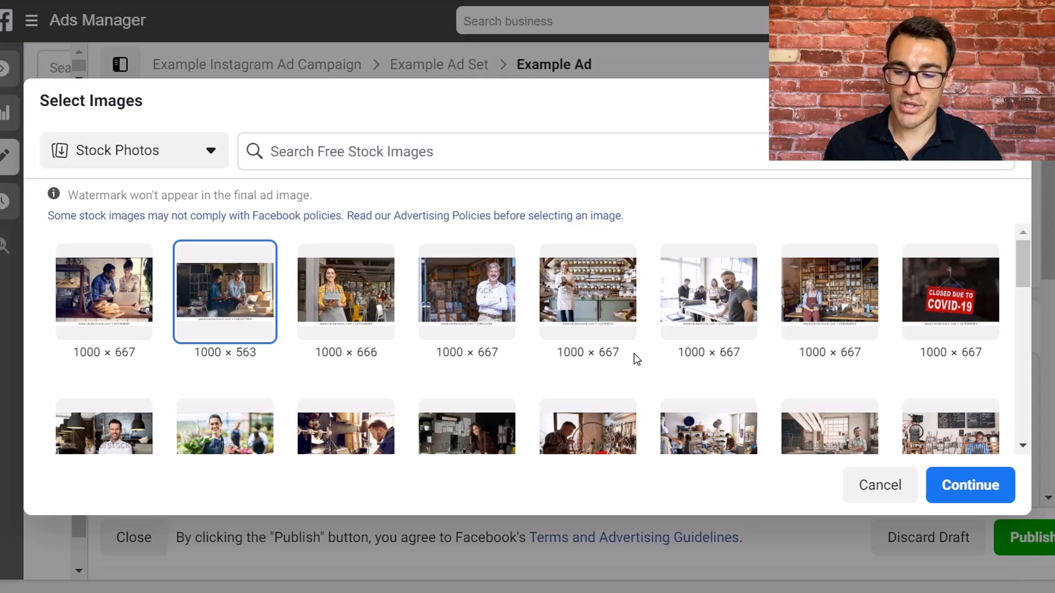
click(970, 487)
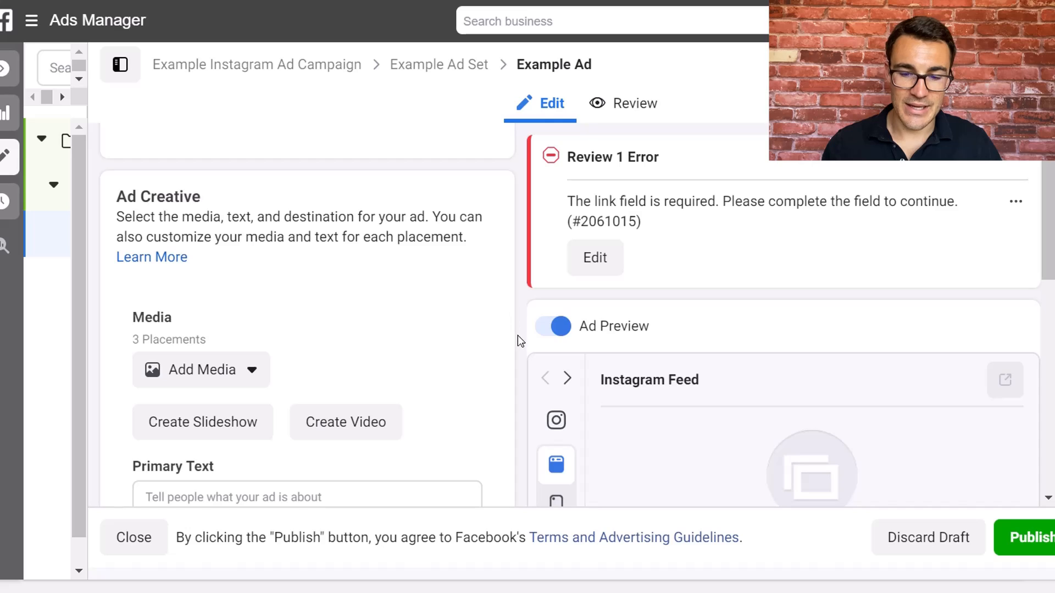
- Check the image in the Instagram Feed preview and enter "Test text" as the ad's primary text
scroll(367, 351, down, 2)
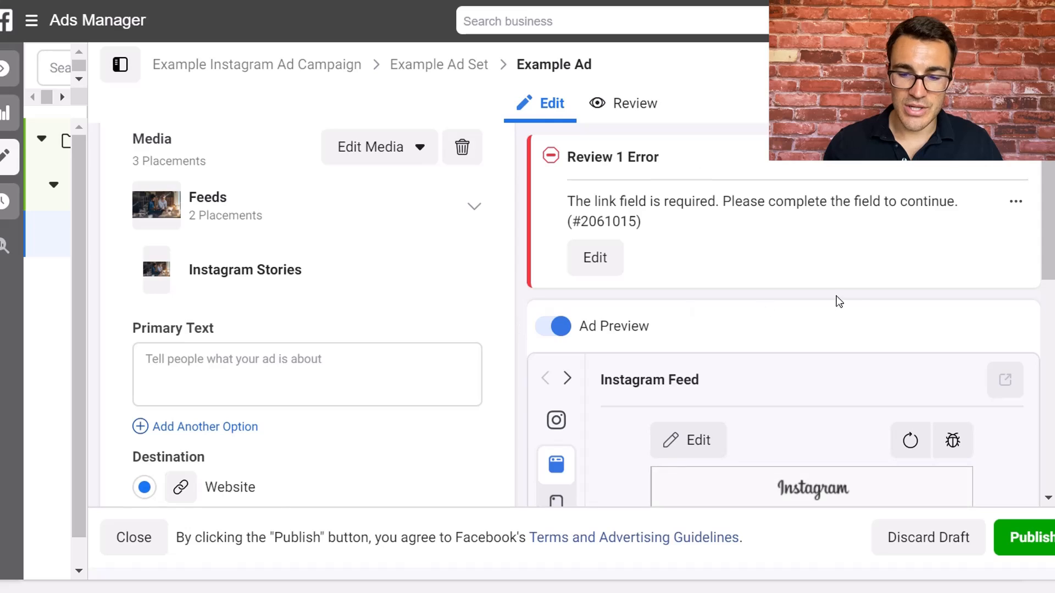
scroll(836, 299, down, 2)
scroll(860, 299, down, 4)
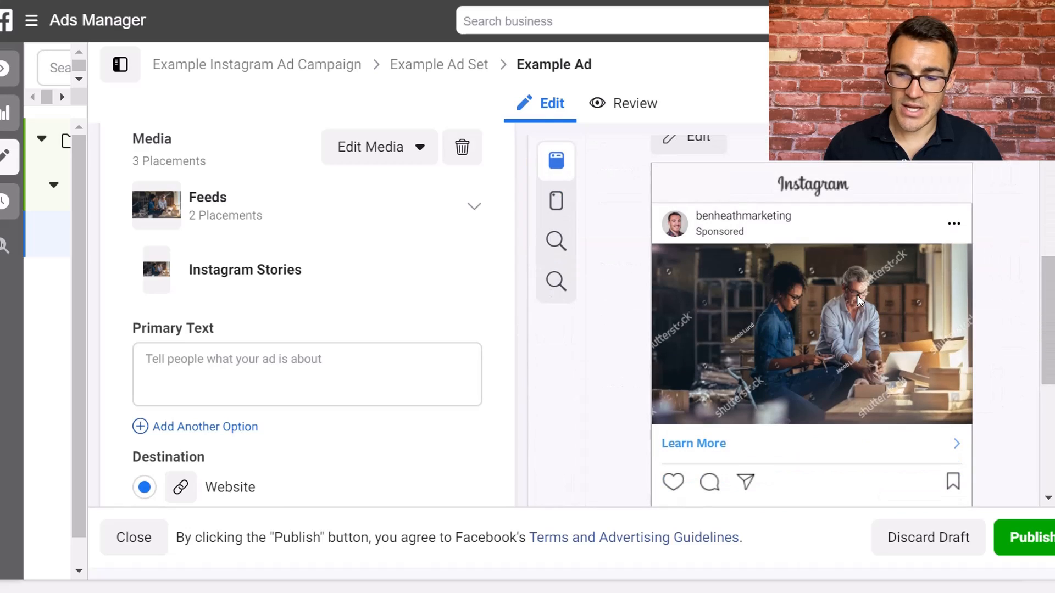
scroll(948, 306, down, 1)
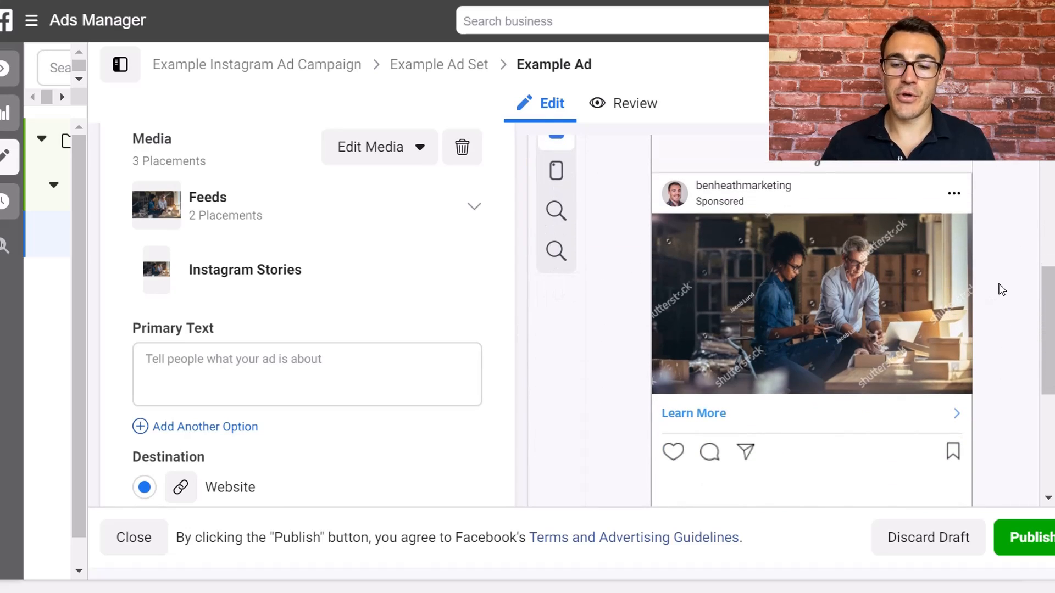
click(183, 363)
text(Test)
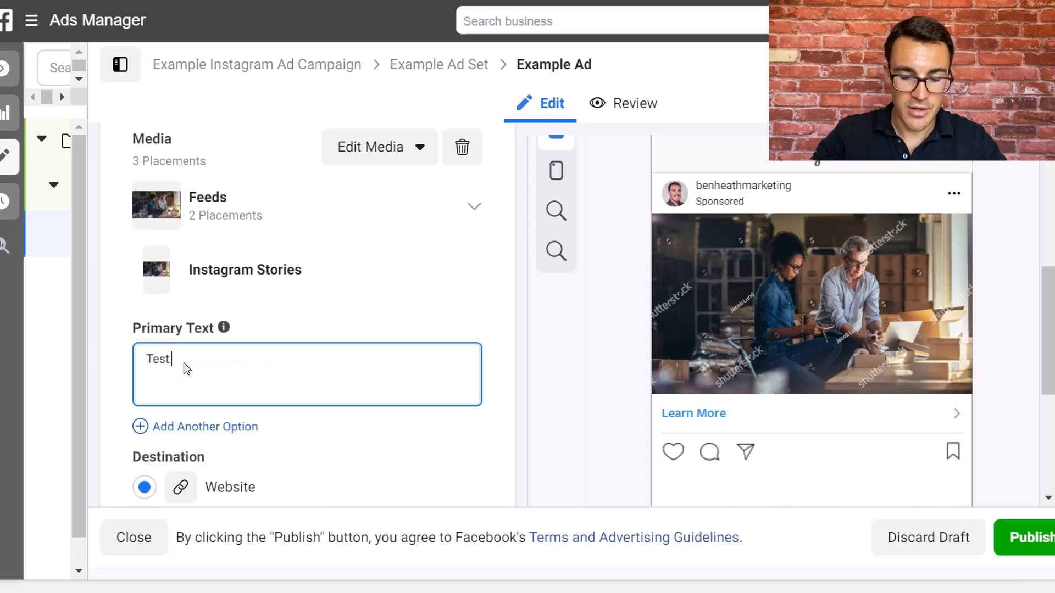
text( text)
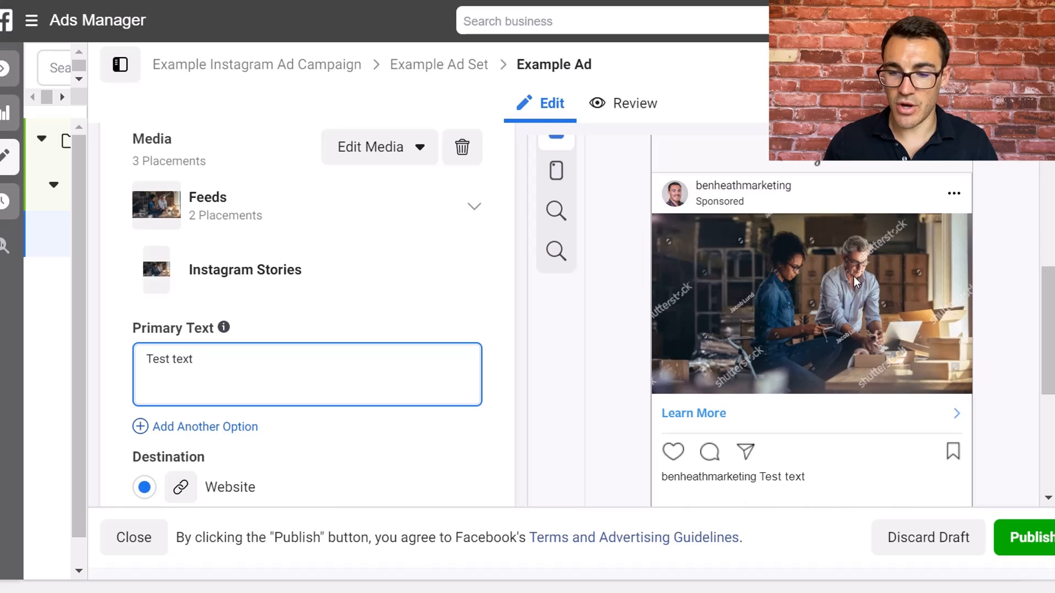
- Switch the ad preview to Instagram Stories and examine how the image appears there
scroll(789, 245, up, 2)
mouse_move(568, 228)
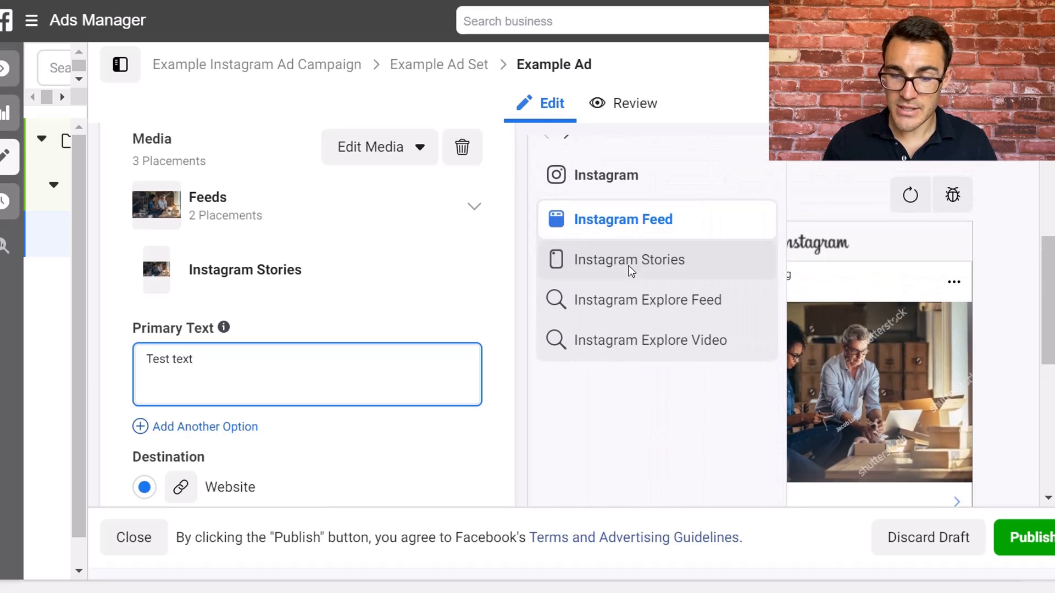
click(560, 263)
scroll(978, 342, down, 1)
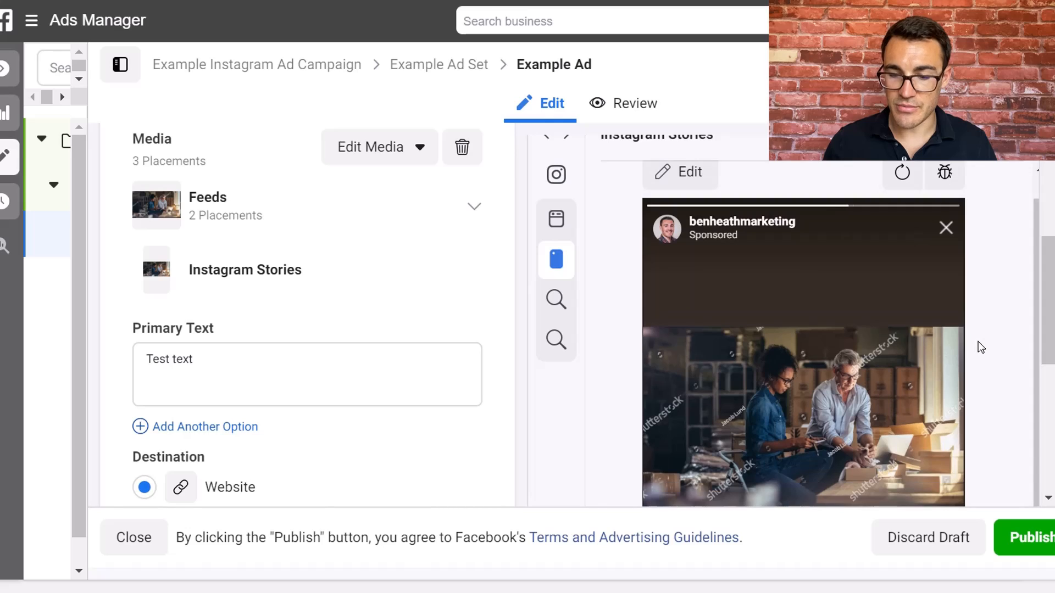
scroll(978, 329, down, 1)
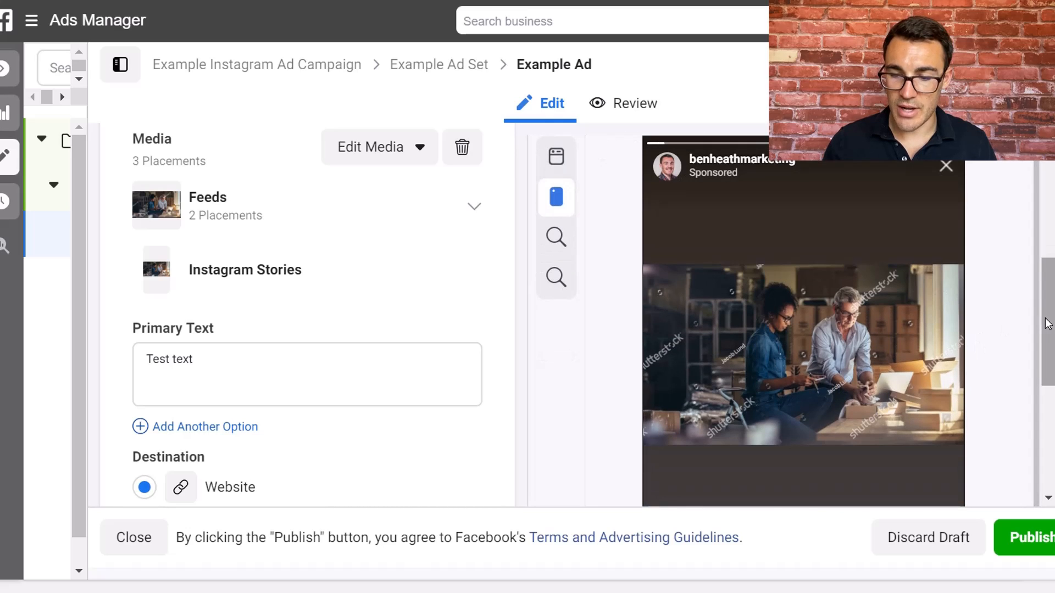
mouse_move(1046, 326)
mouse_down()
mouse_move(1046, 363)
mouse_move(1046, 314)
mouse_up()
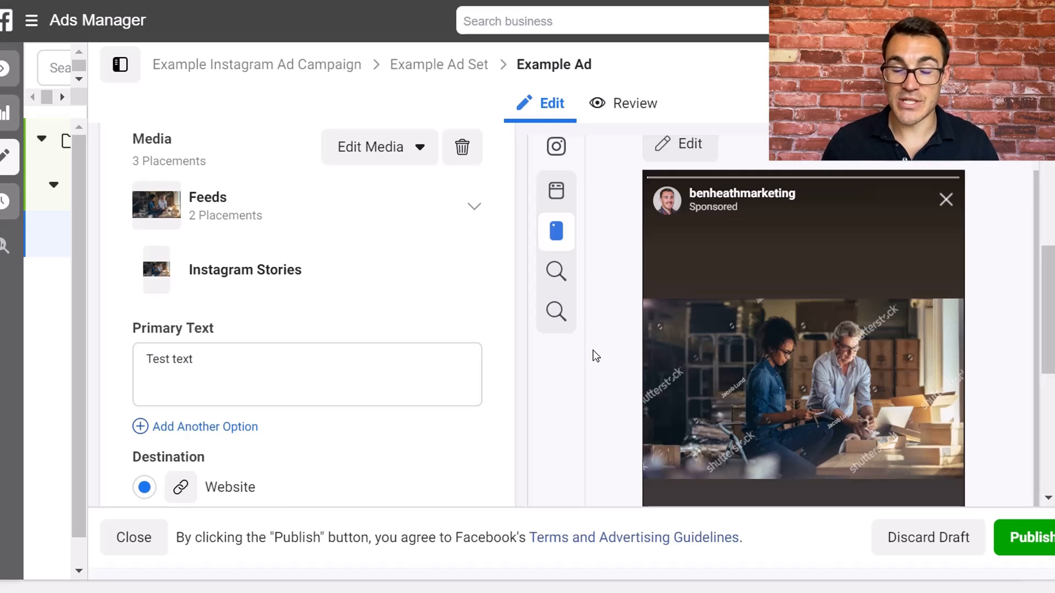
- Review the ad's destination, website URL, display link, call to action and Stories customization fields
scroll(356, 335, down, 1)
scroll(355, 335, down, 5)
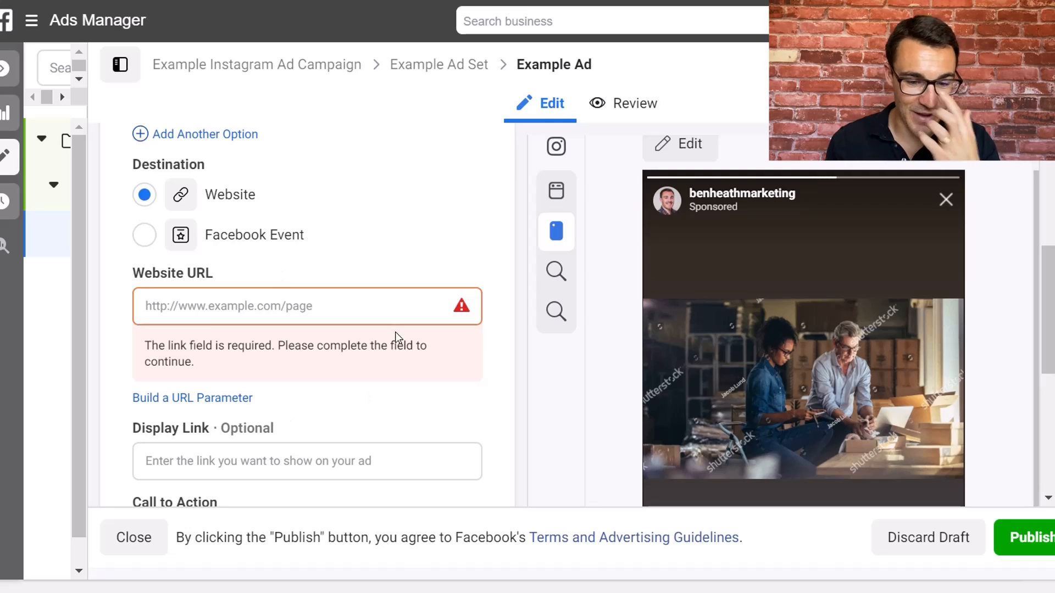
scroll(364, 388, down, 7)
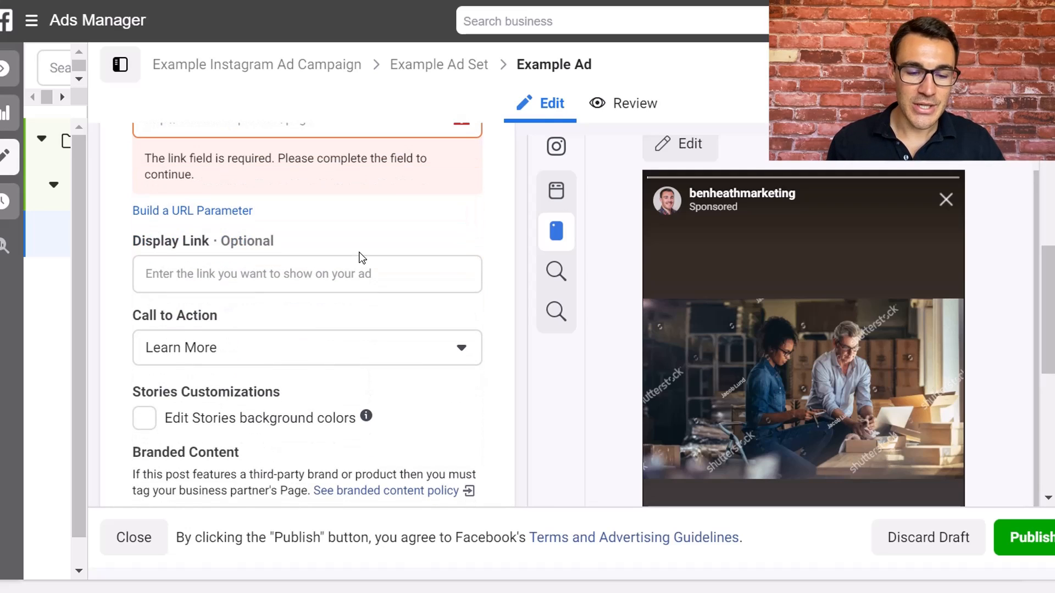
scroll(383, 365, up, 10)
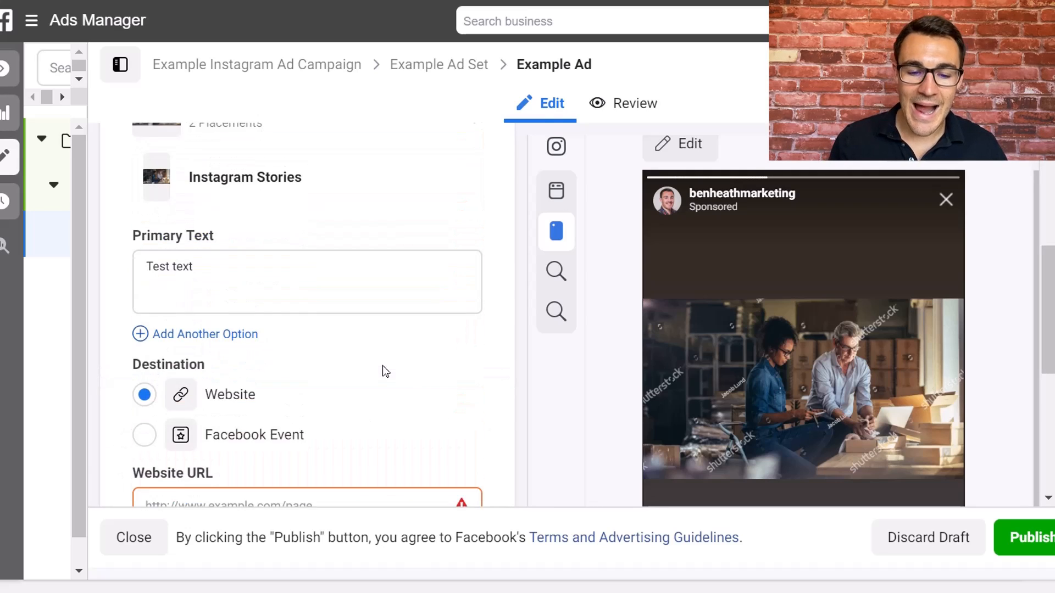
scroll(477, 378, up, 3)
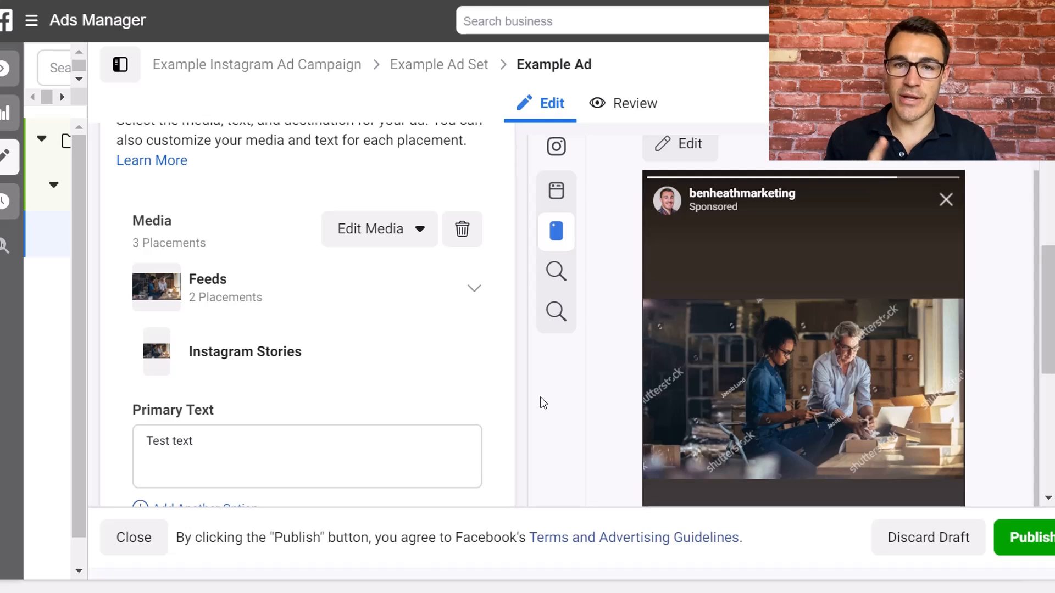